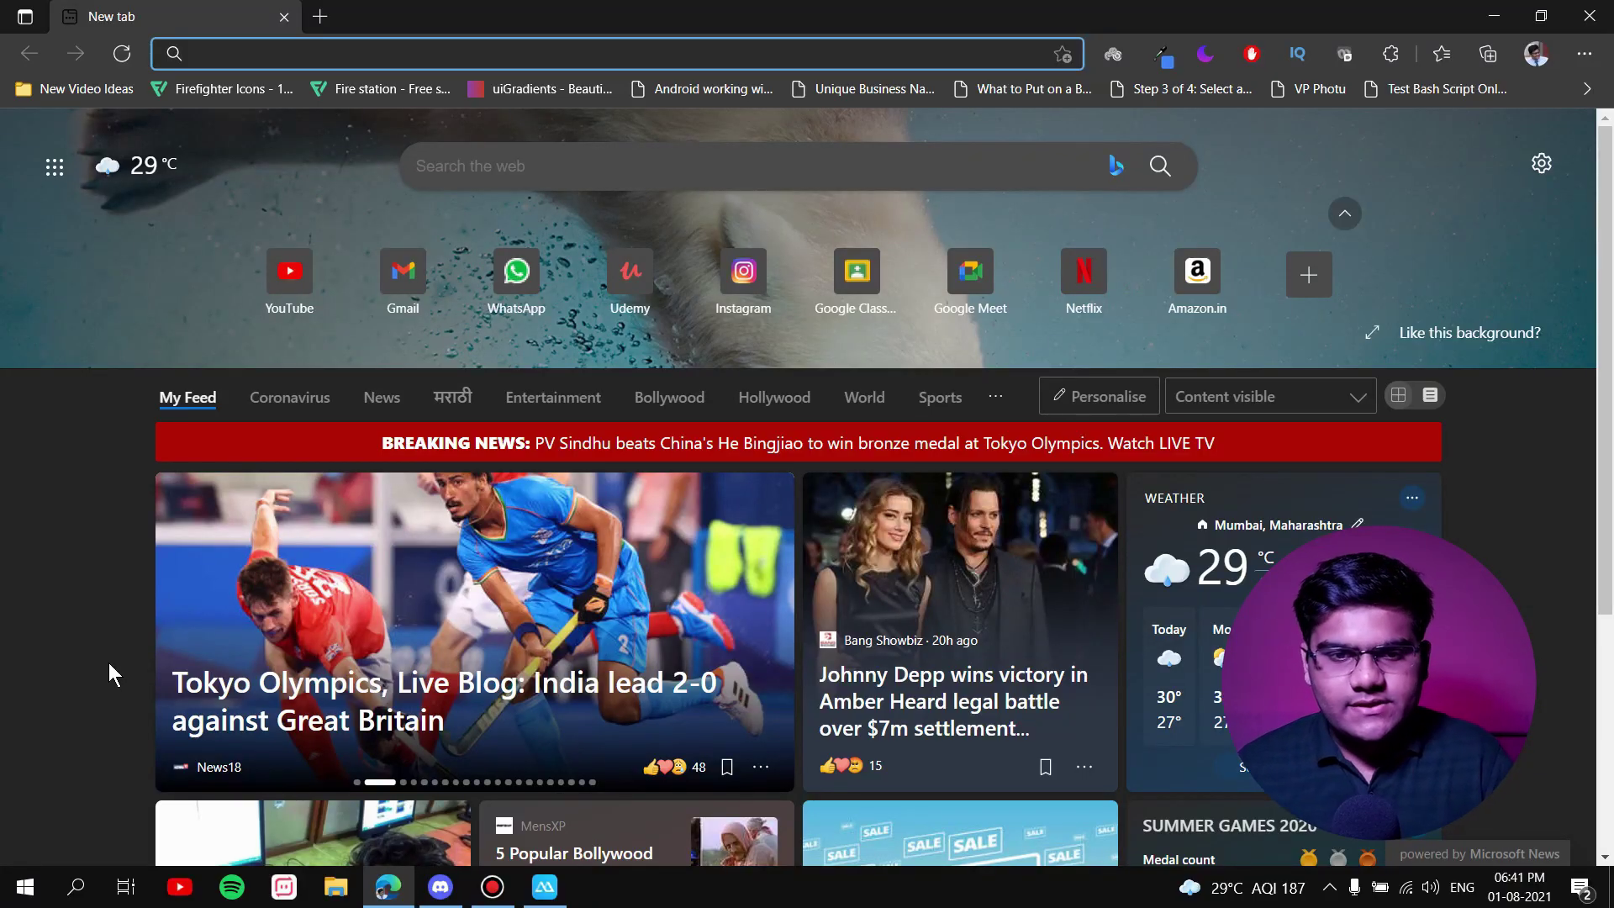
{"action": "type", "text": "allp"}
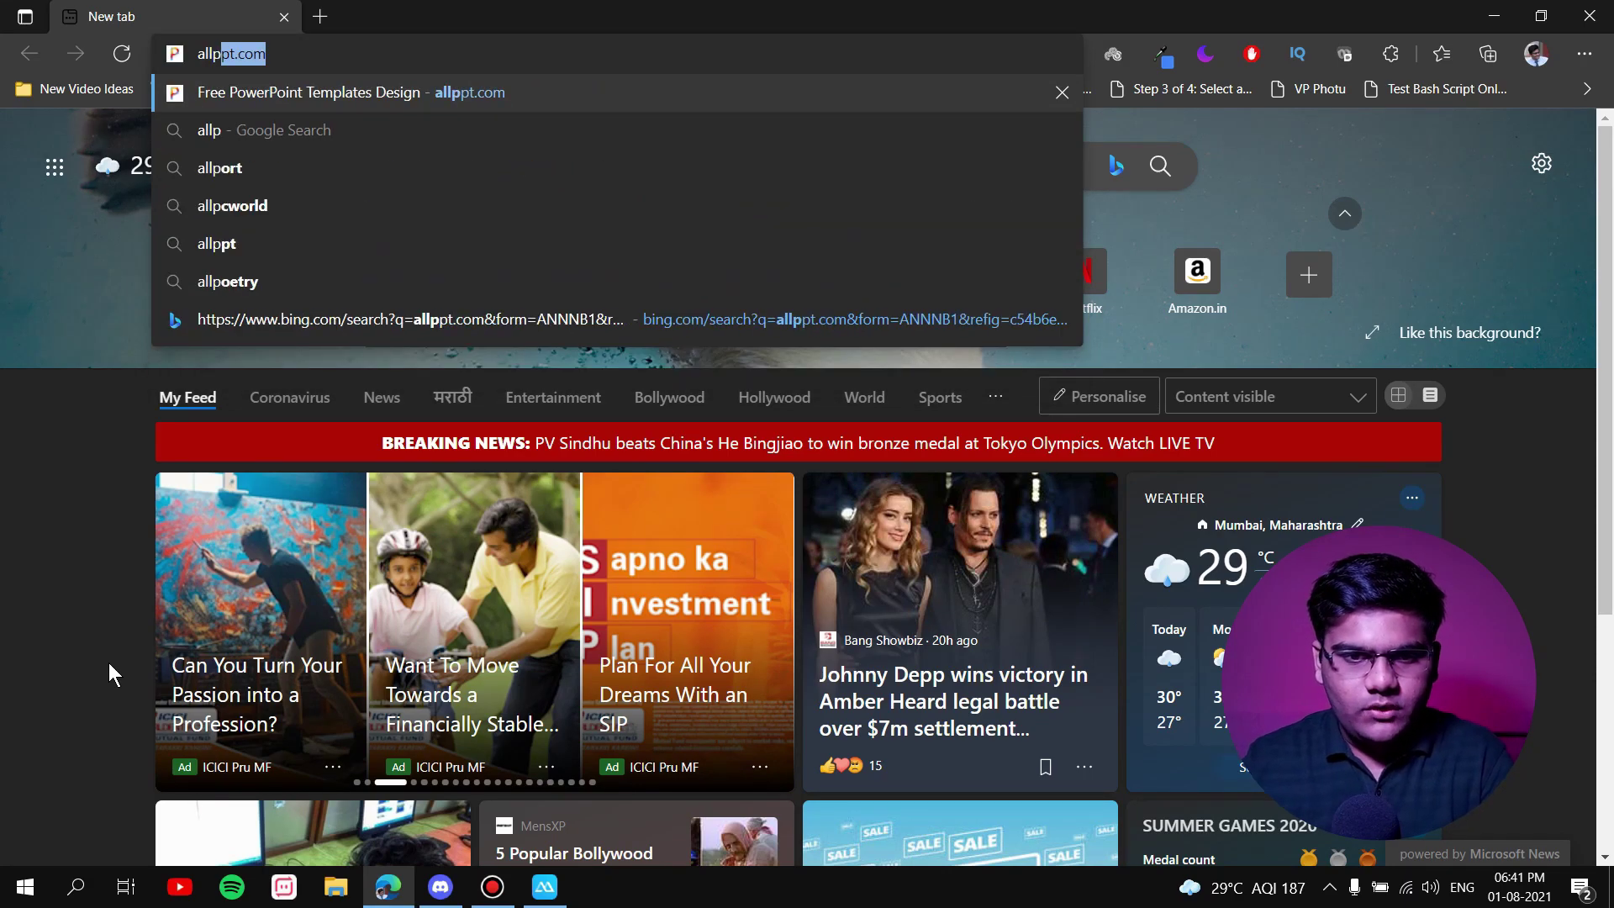
Load allppt.com, browse its full template listing, then go back to the home page.
{"action": "key", "text": "Return"}
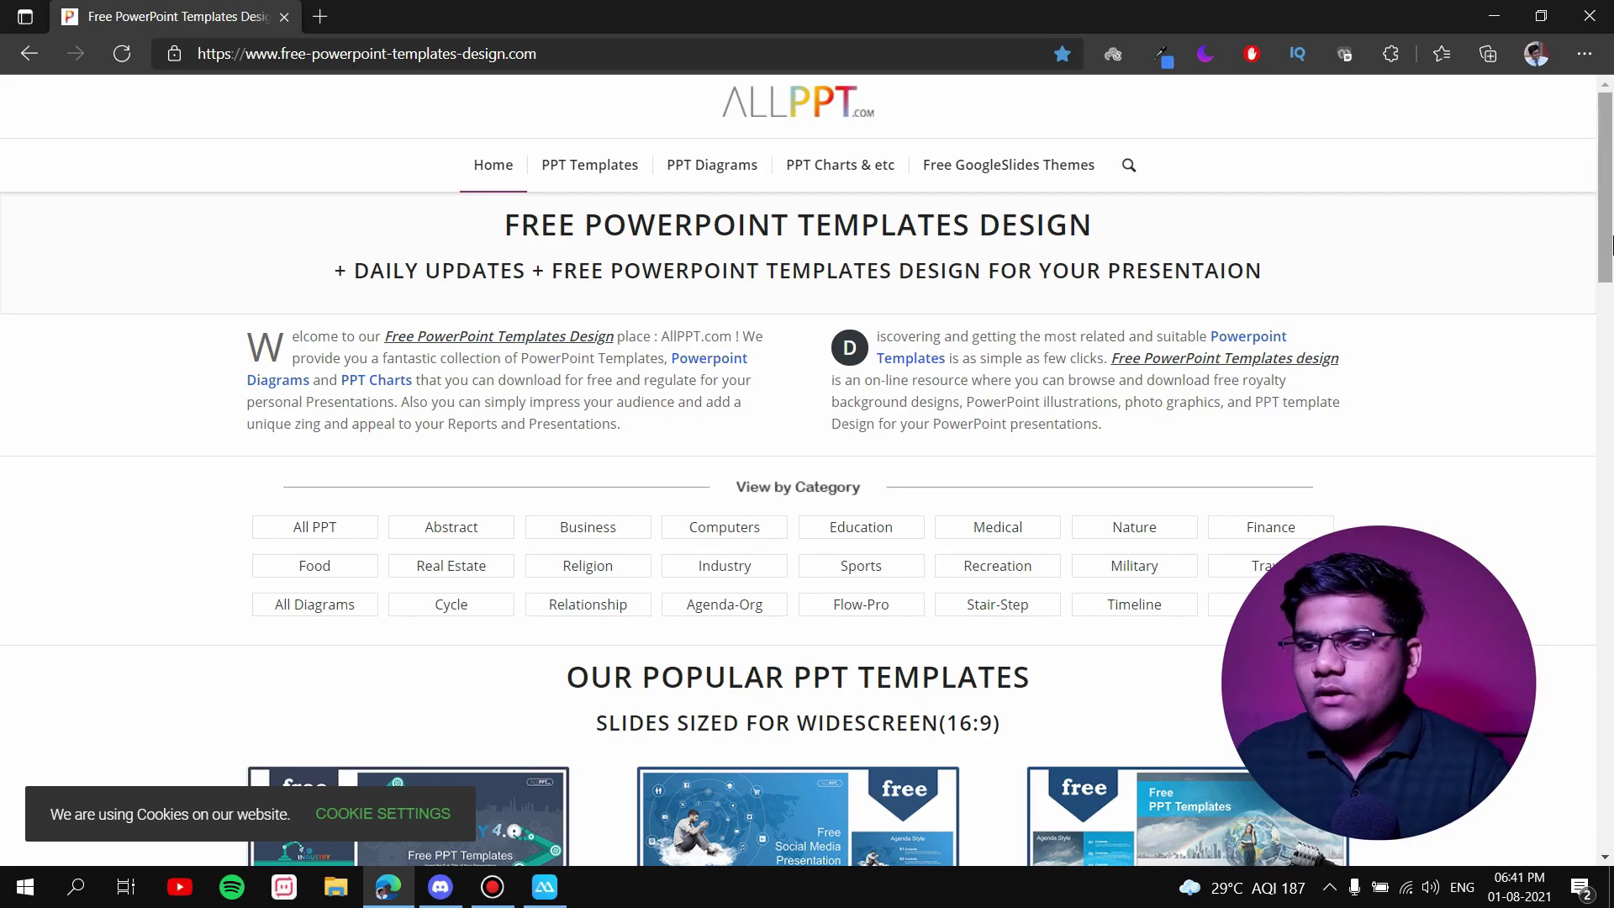
{"action": "left_click_drag", "start_coordinate": [1613, 234], "coordinate": [1612, 301]}
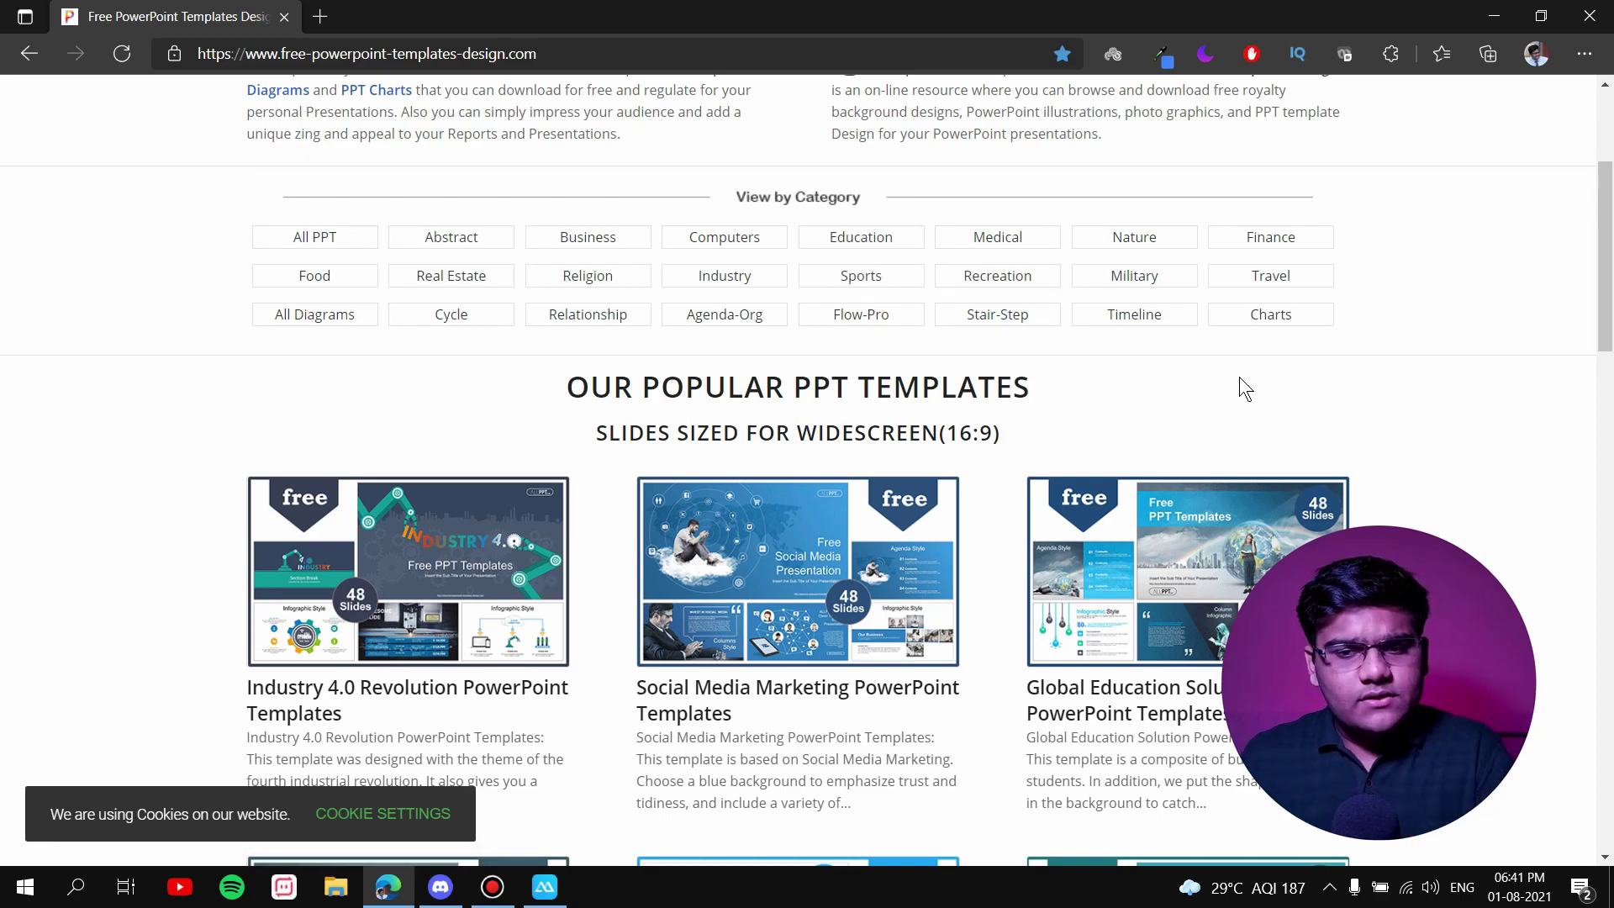
{"action": "left_click_drag", "start_coordinate": [1611, 227], "coordinate": [1612, 273]}
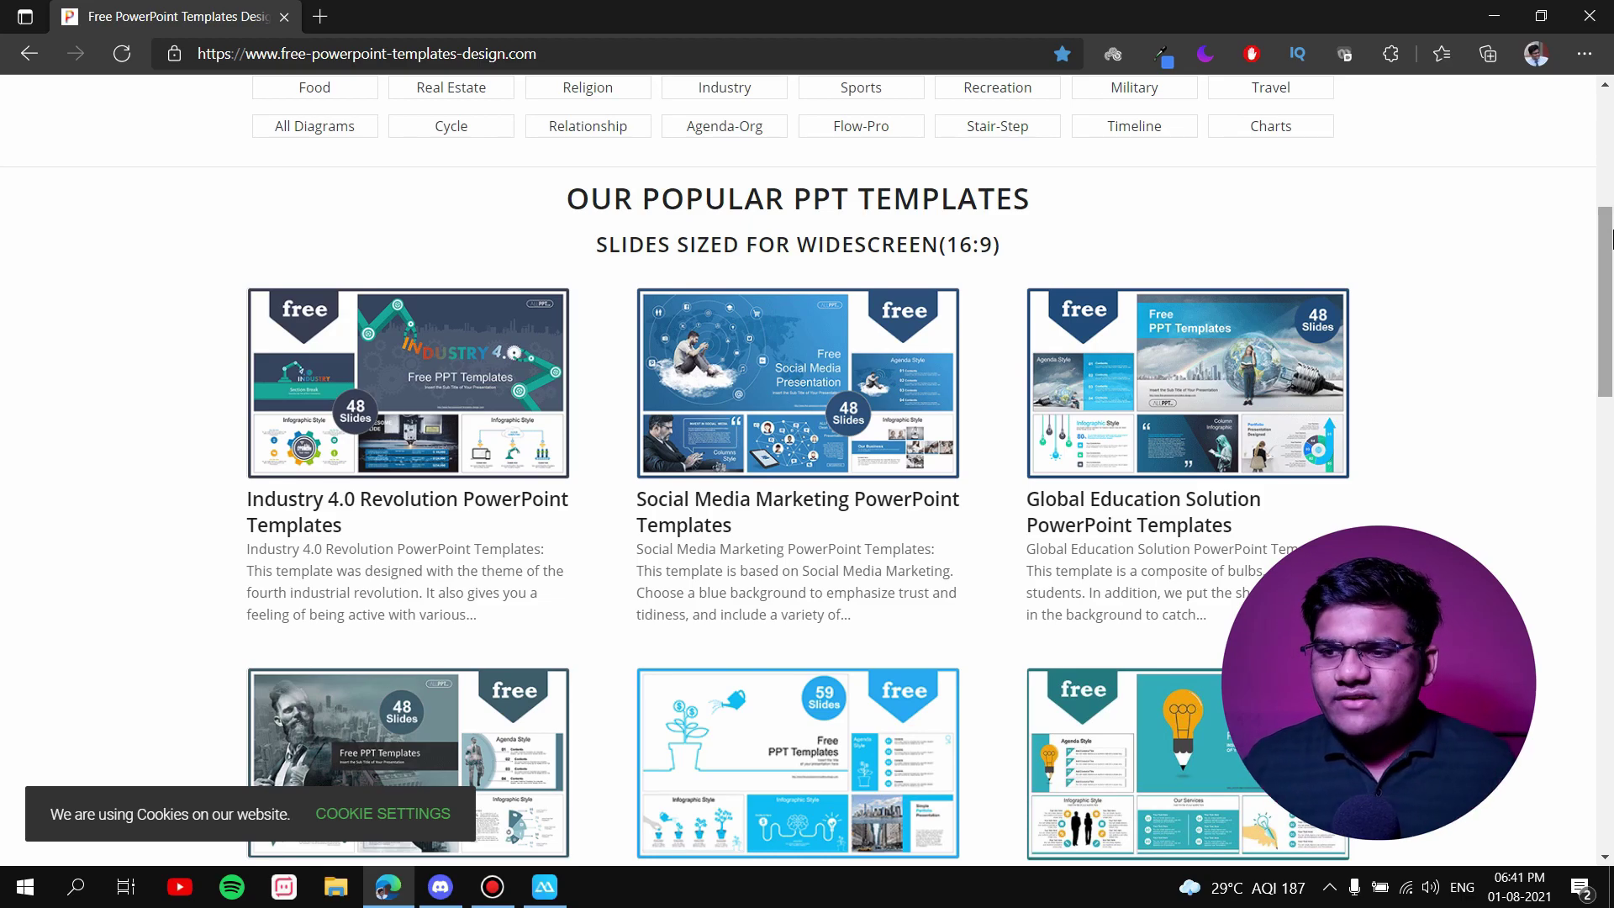
{"action": "left_click_drag", "start_coordinate": [1611, 260], "coordinate": [1610, 269]}
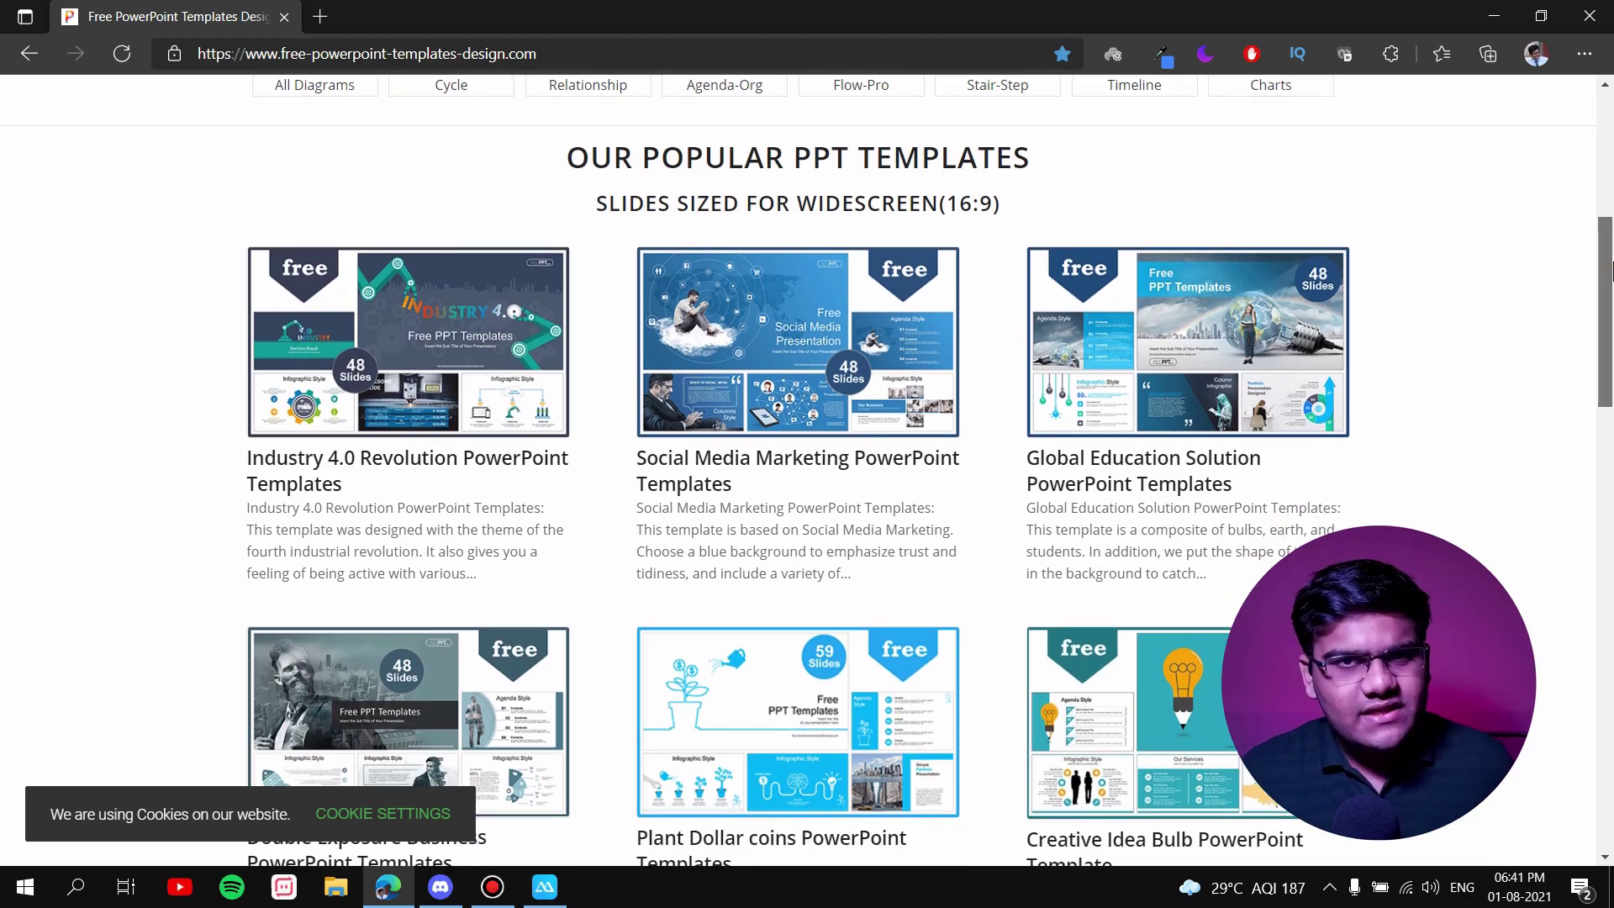
{"action": "left_click_drag", "start_coordinate": [1611, 272], "coordinate": [1611, 283]}
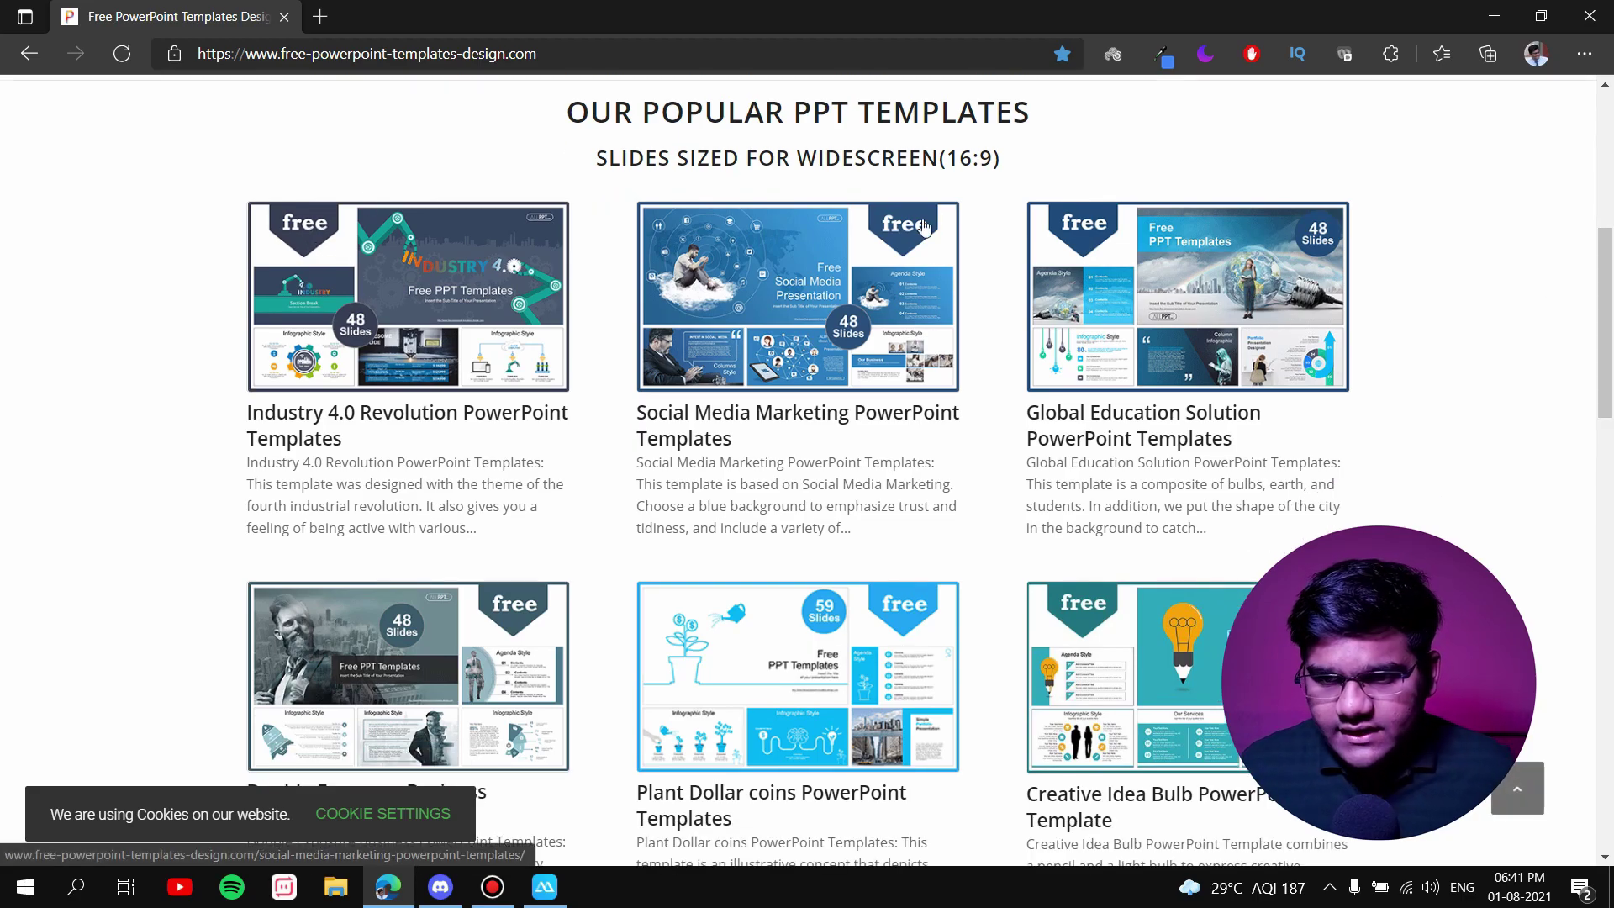
{"action": "left_click_drag", "start_coordinate": [1609, 354], "coordinate": [1610, 674]}
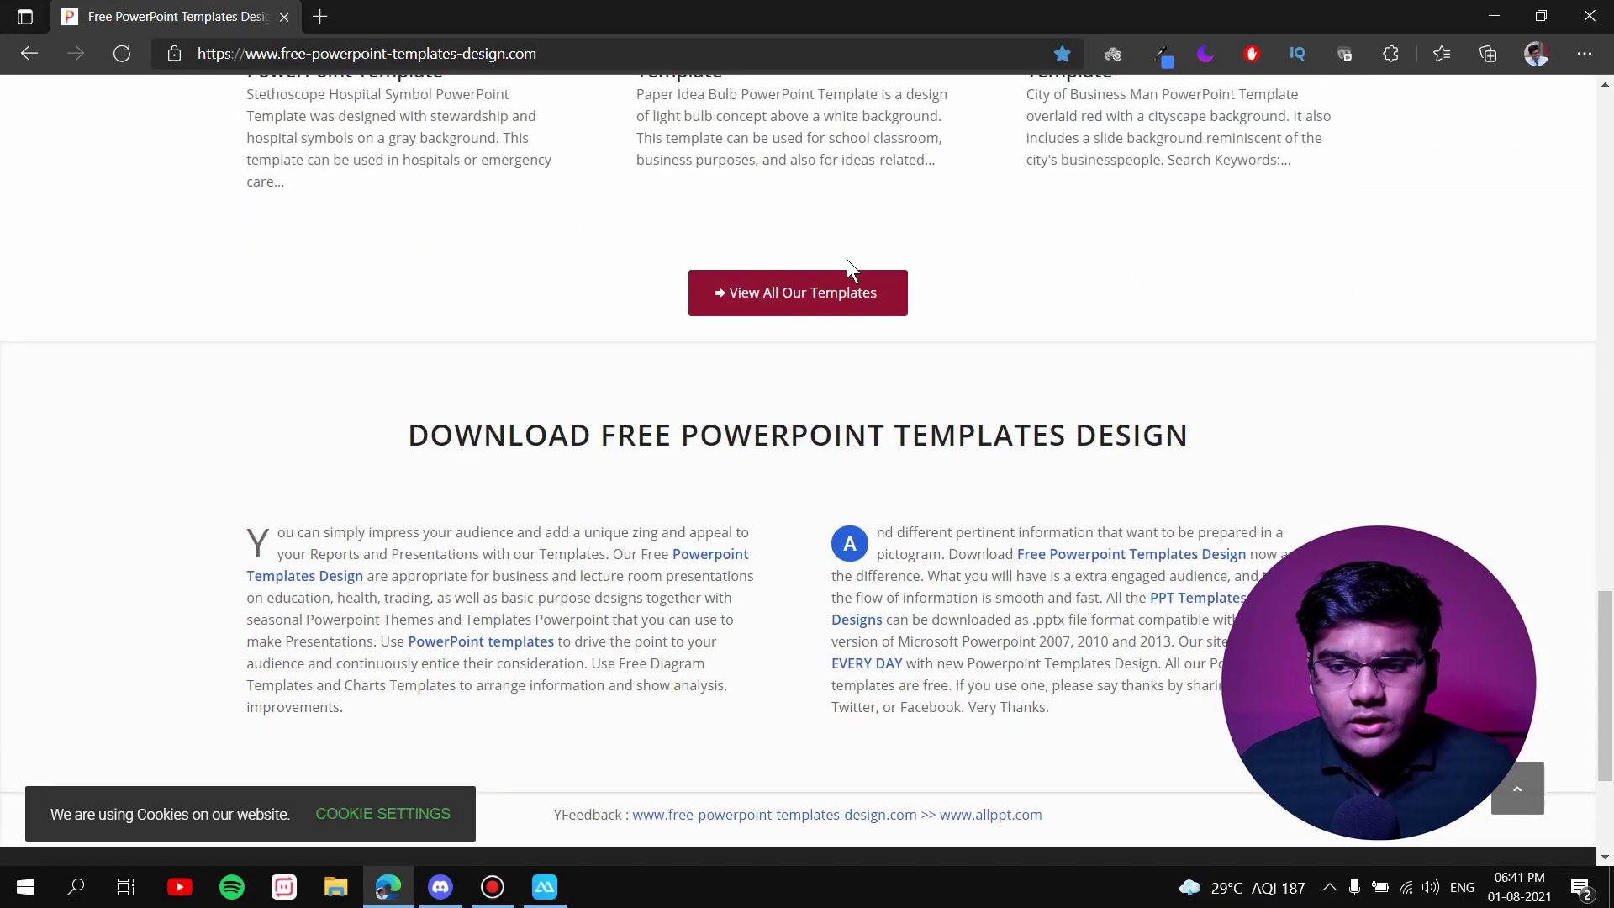
{"action": "left_click", "coordinate": [814, 294]}
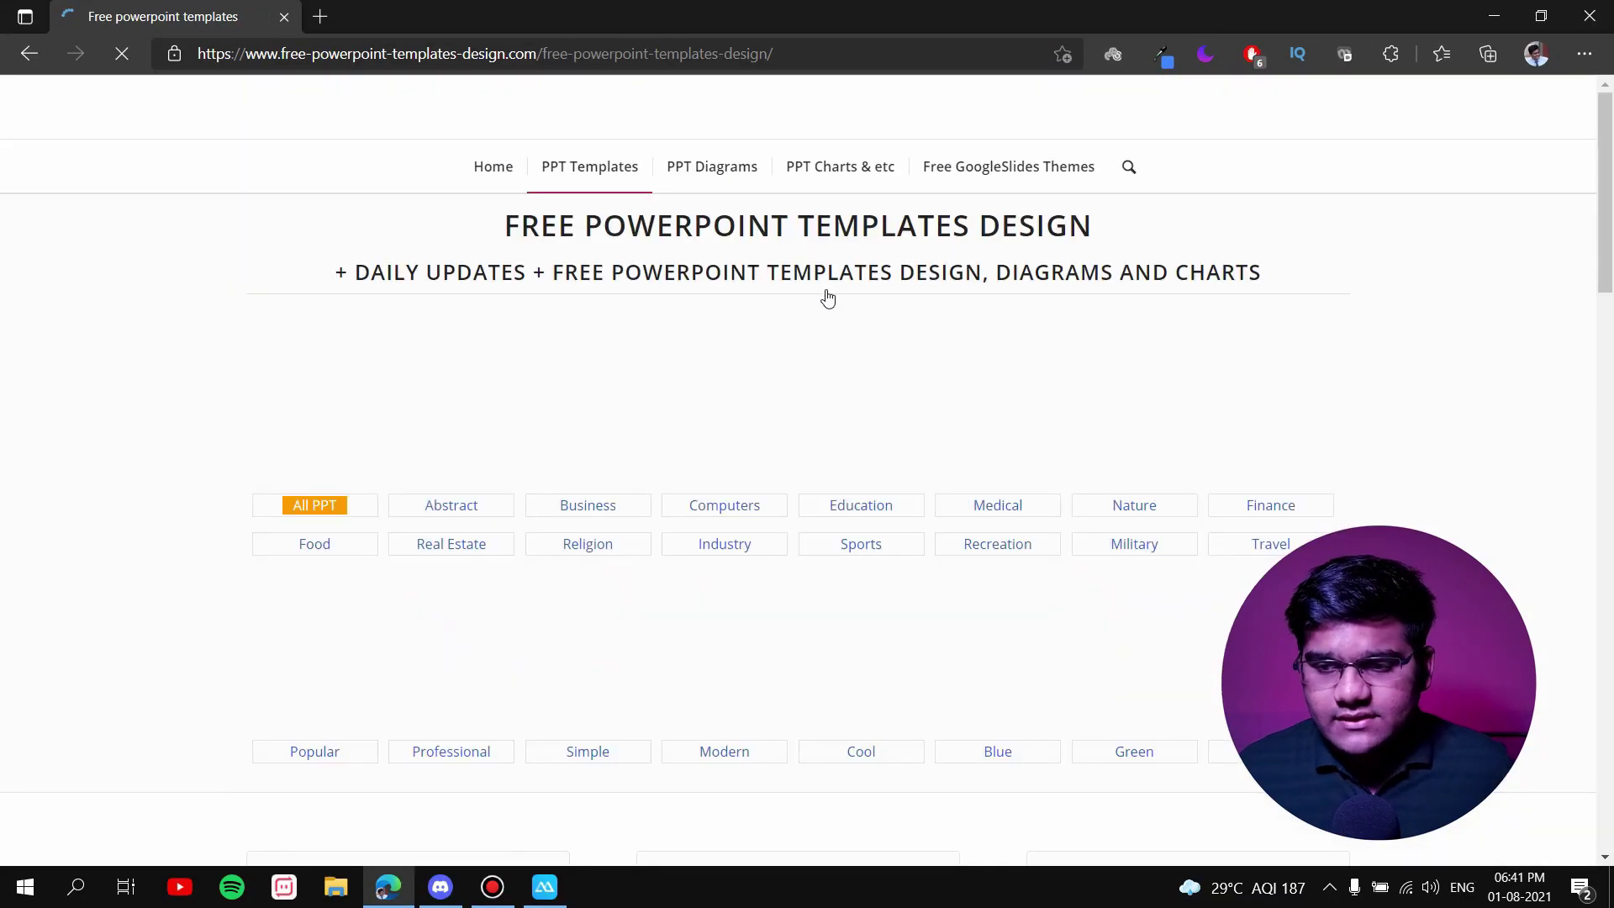
{"action": "mouse_move", "coordinate": [1610, 189]}
{"action": "left_mouse_down"}
{"action": "mouse_move", "coordinate": [1611, 518]}
{"action": "mouse_move", "coordinate": [1611, 364]}
{"action": "left_mouse_up"}
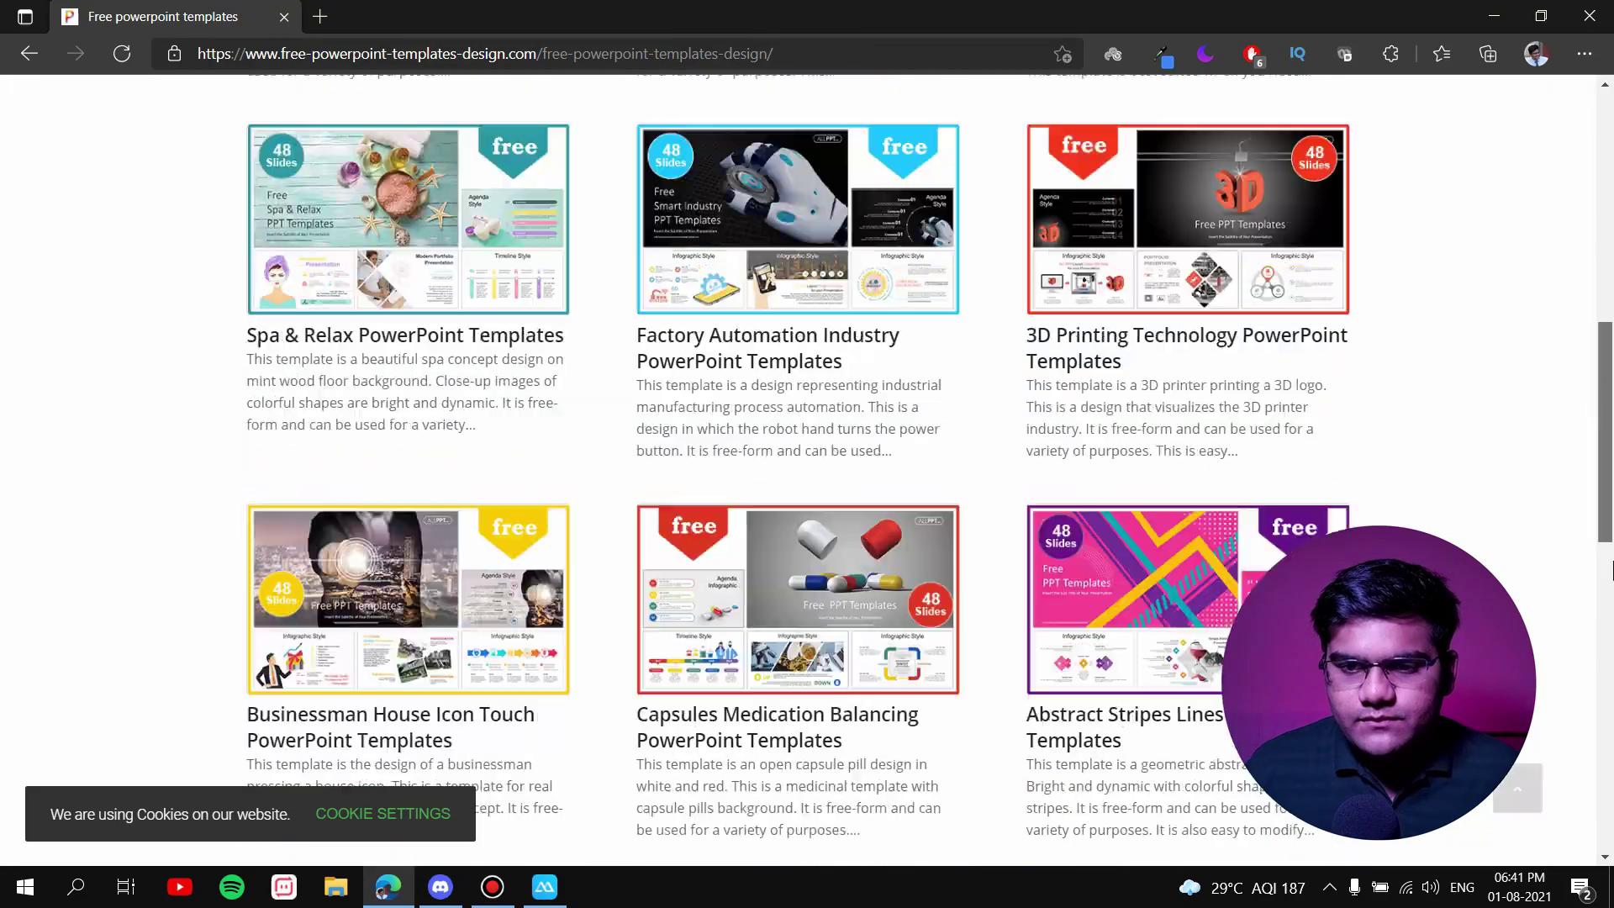
{"action": "mouse_move", "coordinate": [1610, 363]}
{"action": "left_mouse_down"}
{"action": "mouse_move", "coordinate": [1610, 634]}
{"action": "mouse_move", "coordinate": [30, 88]}
{"action": "left_mouse_up"}
{"action": "left_click", "coordinate": [19, 53]}
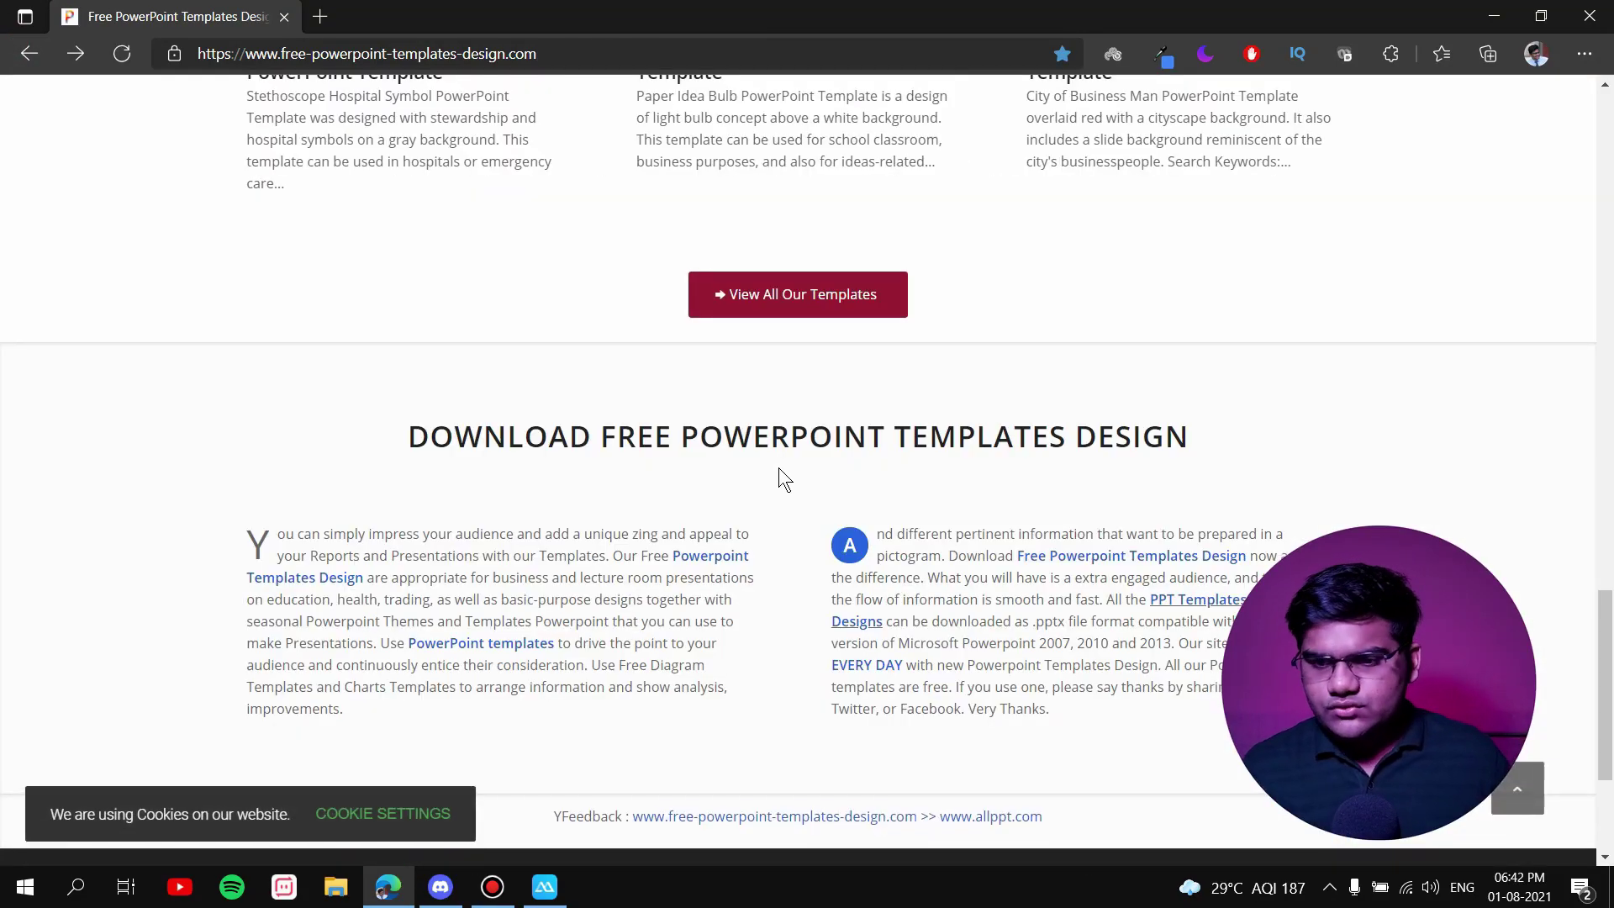
{"action": "left_click_drag", "start_coordinate": [1607, 682], "coordinate": [1610, 151]}
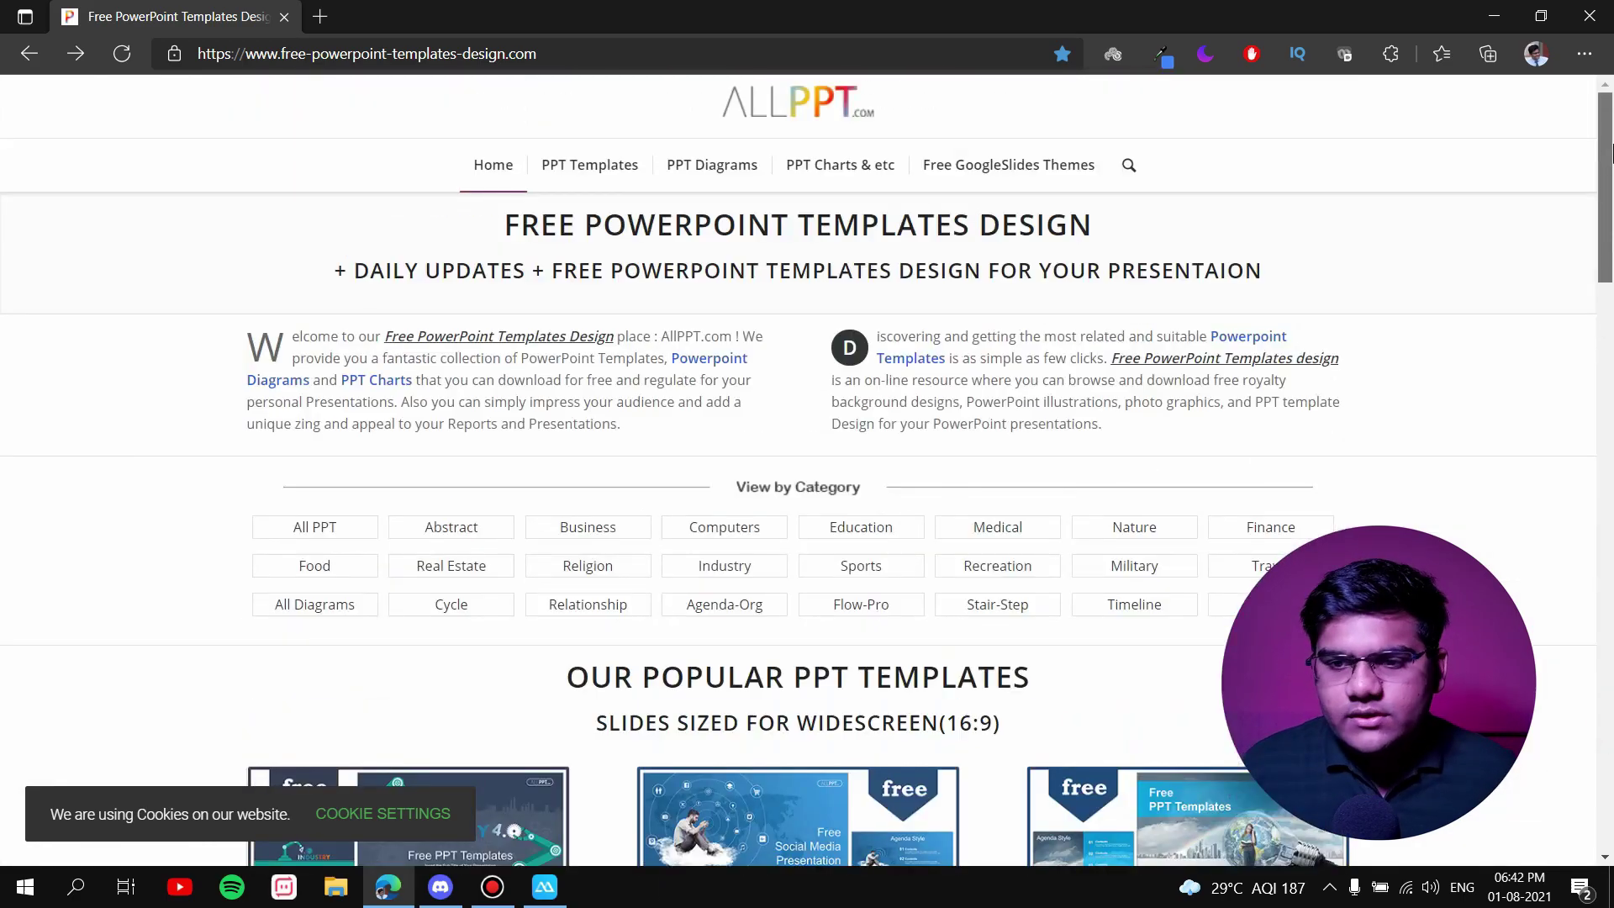
Open GoogleSlidesPPT's Stethoscope medical template in Google Slides, then return to the ALLPPT tab.
{"action": "left_click", "coordinate": [955, 167]}
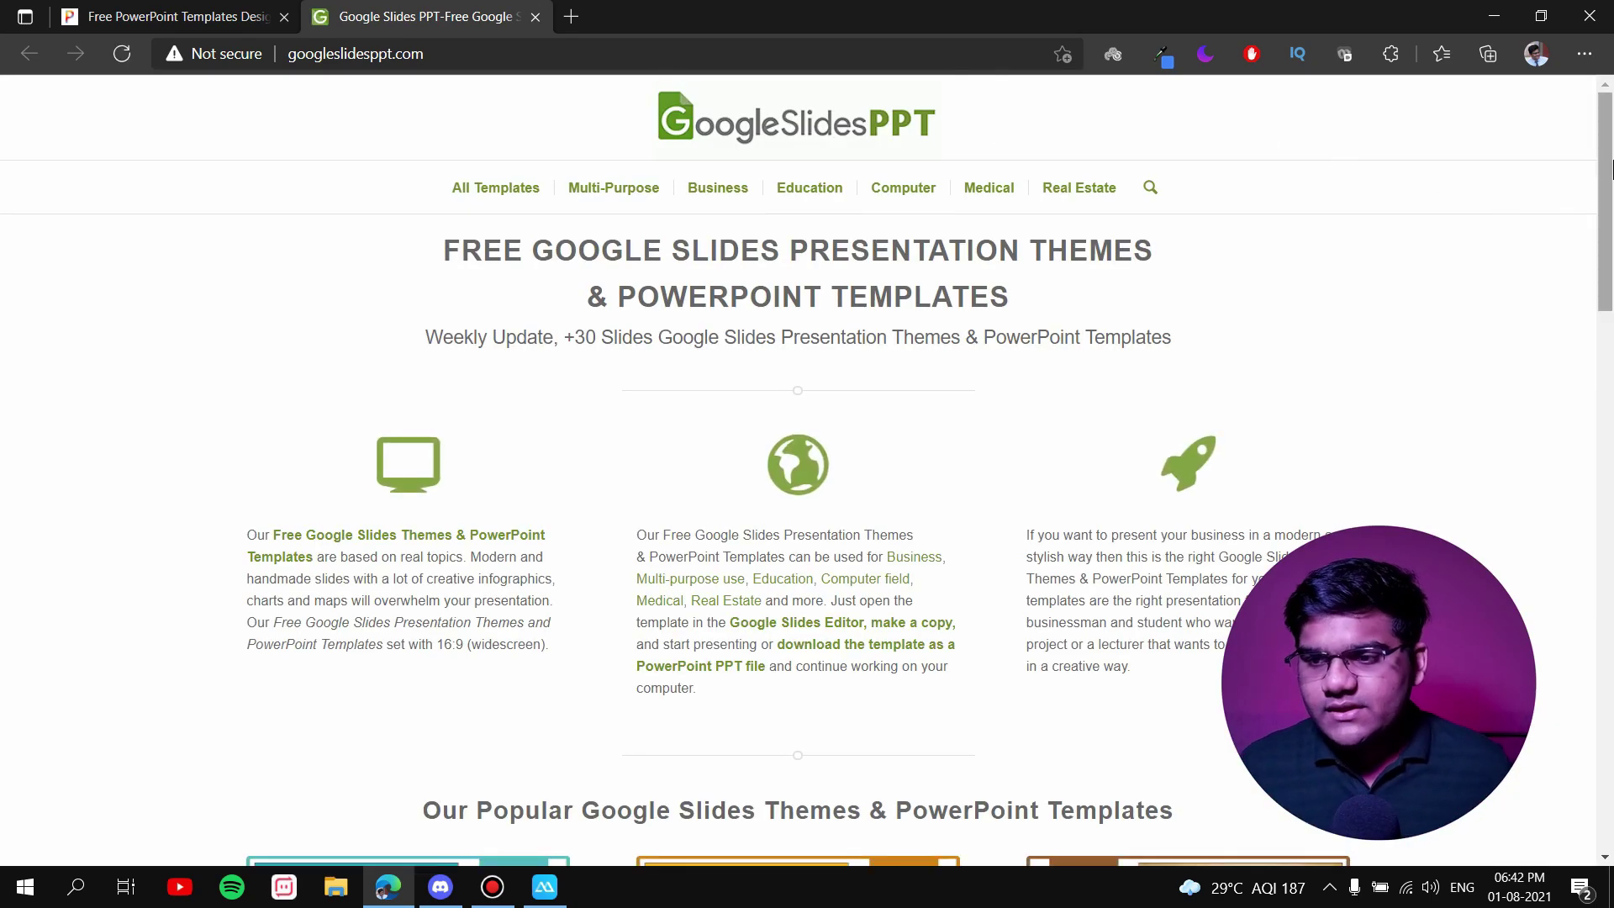
{"action": "left_click_drag", "start_coordinate": [1611, 171], "coordinate": [1611, 397]}
{"action": "left_click", "coordinate": [485, 551]}
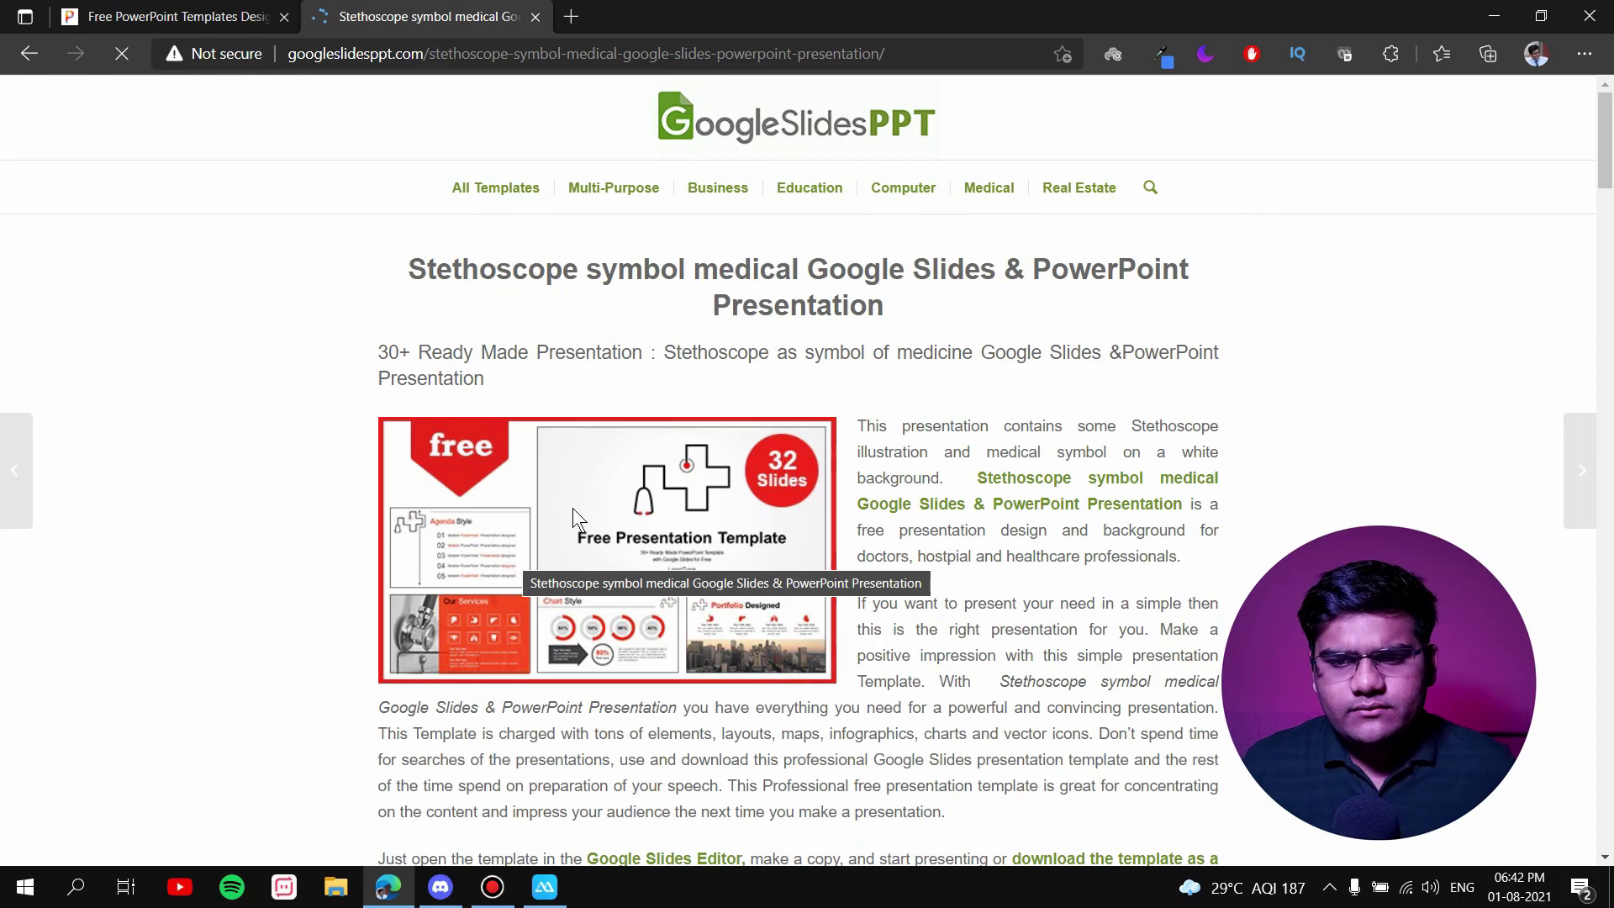
{"action": "left_click_drag", "start_coordinate": [1606, 146], "coordinate": [1607, 602]}
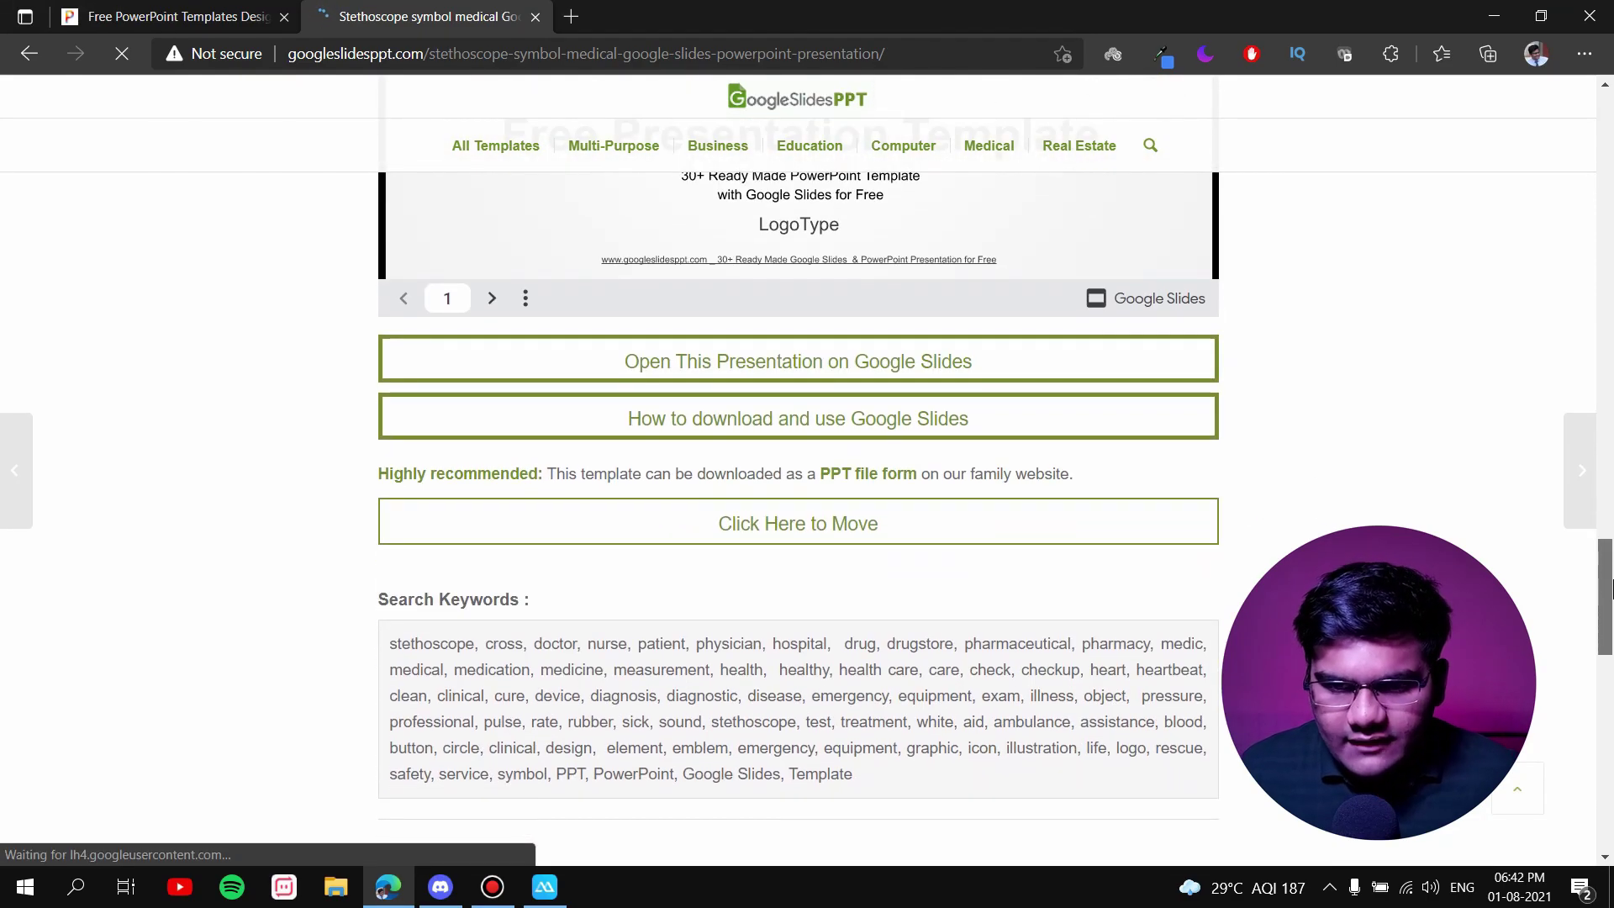
{"action": "left_click", "coordinate": [659, 374]}
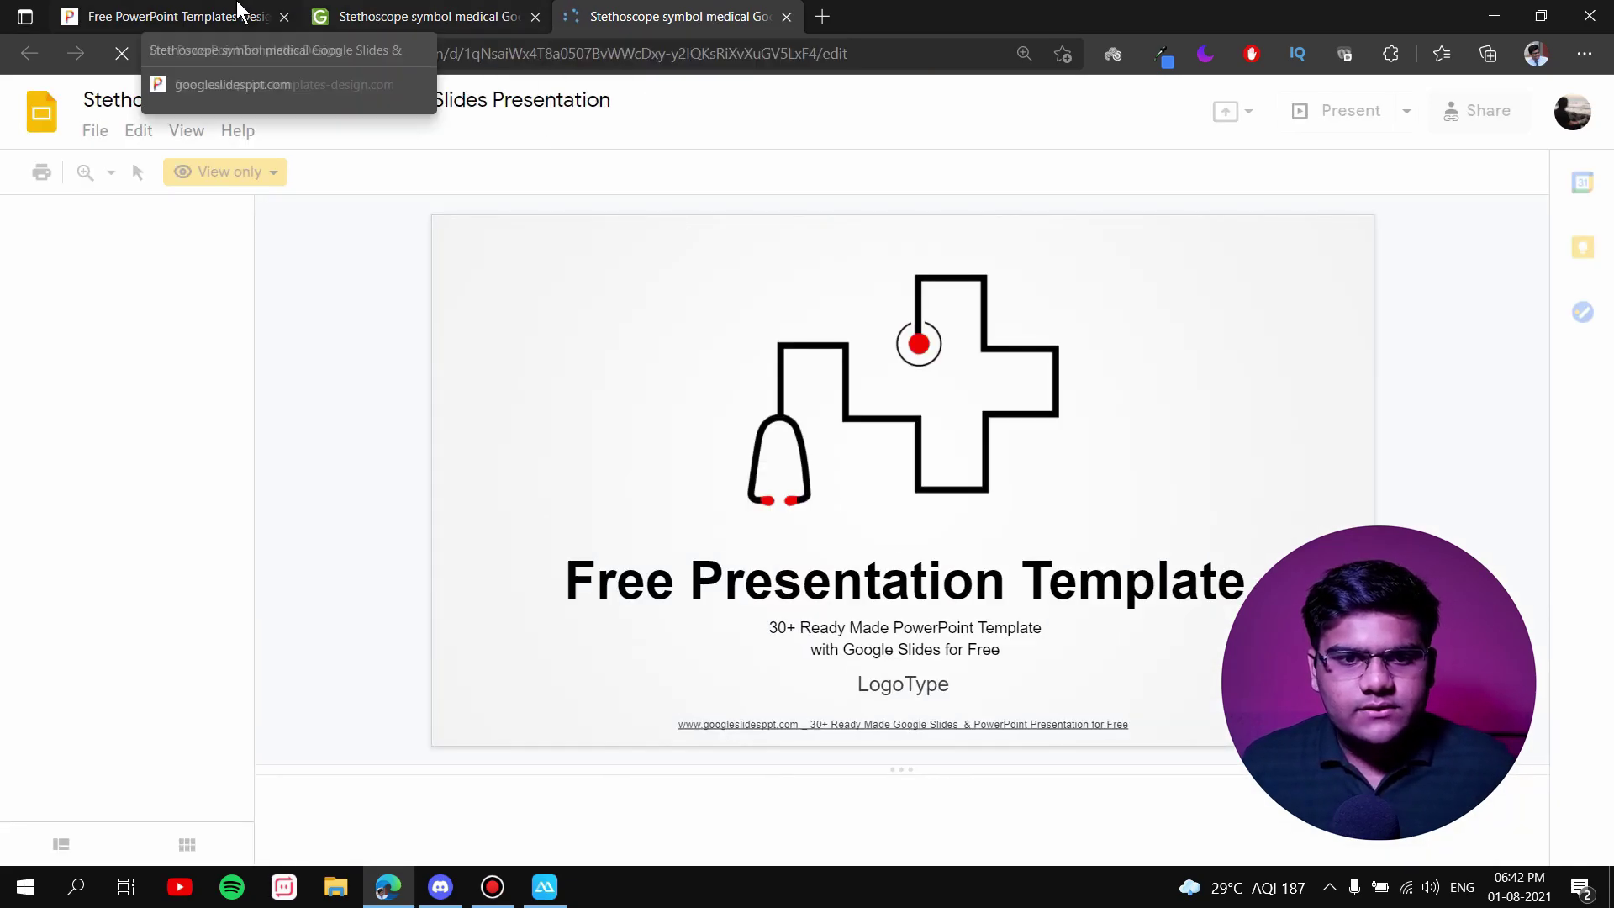
{"action": "left_click", "coordinate": [201, 17]}
Open the Industry 4.0 Revolution template page and download its .pptx file.
{"action": "left_click", "coordinate": [505, 169]}
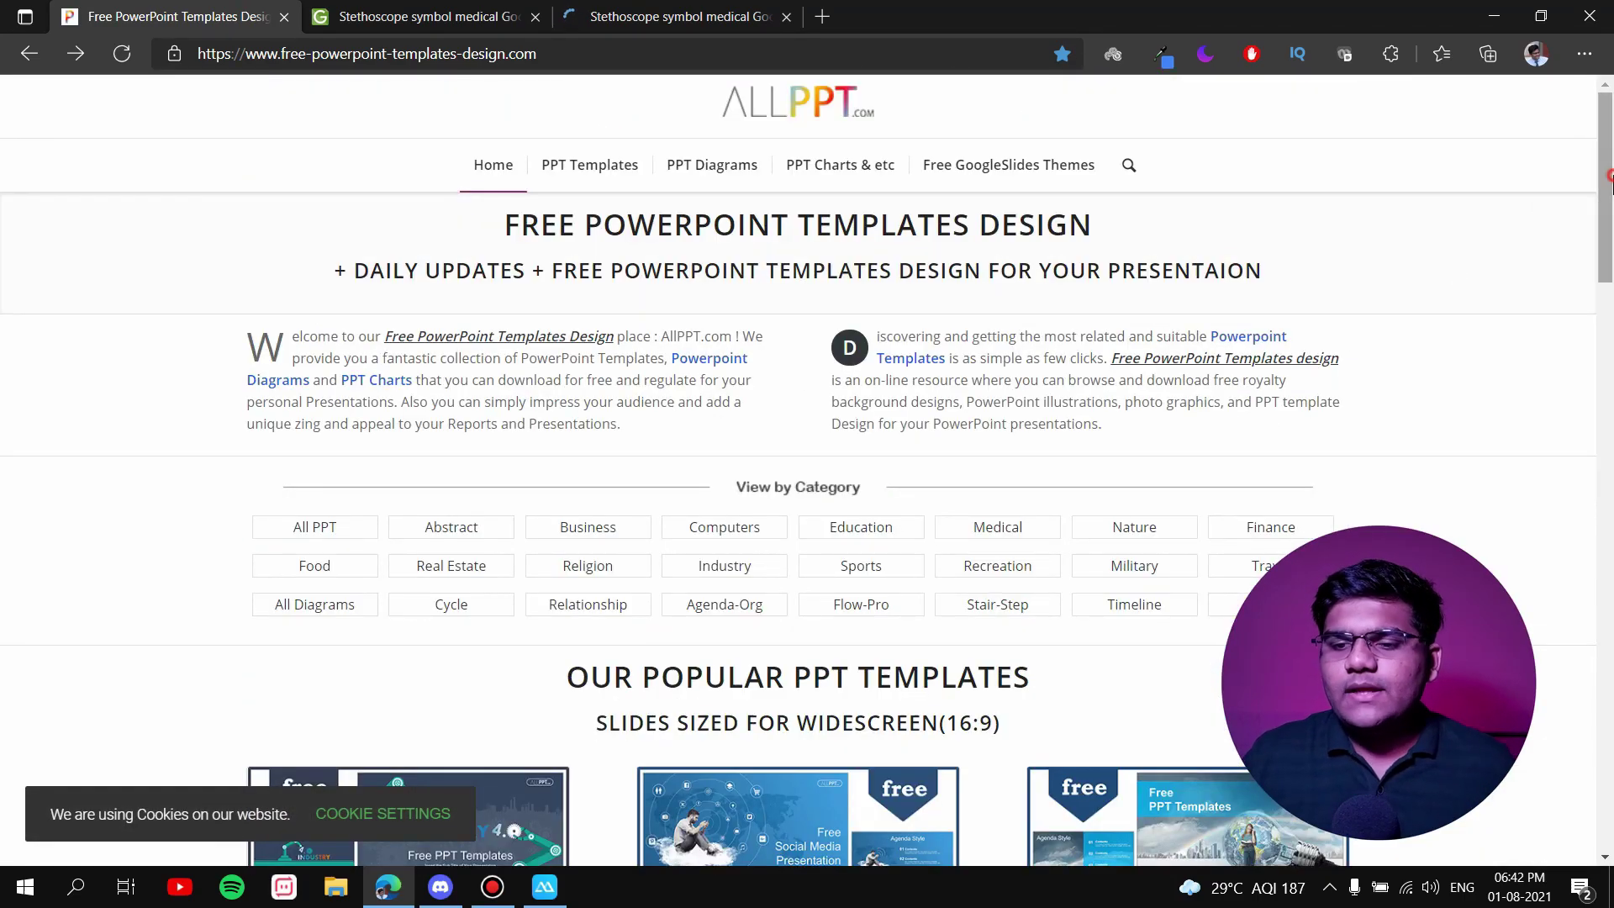
{"action": "left_click_drag", "start_coordinate": [1611, 183], "coordinate": [1611, 300]}
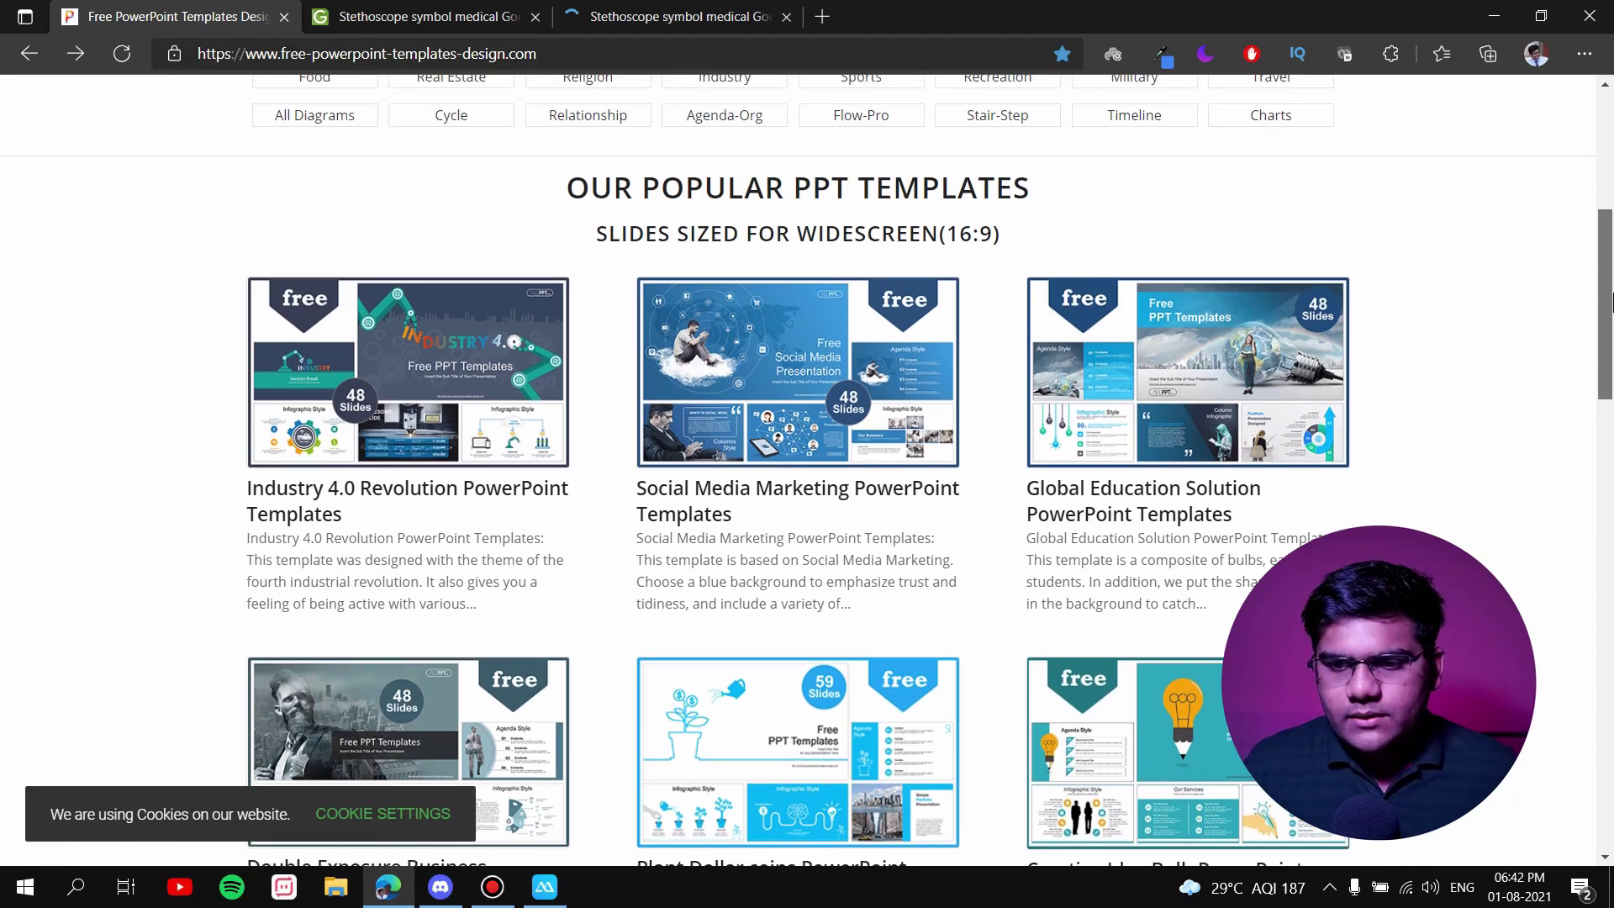
{"action": "left_click", "coordinate": [351, 365]}
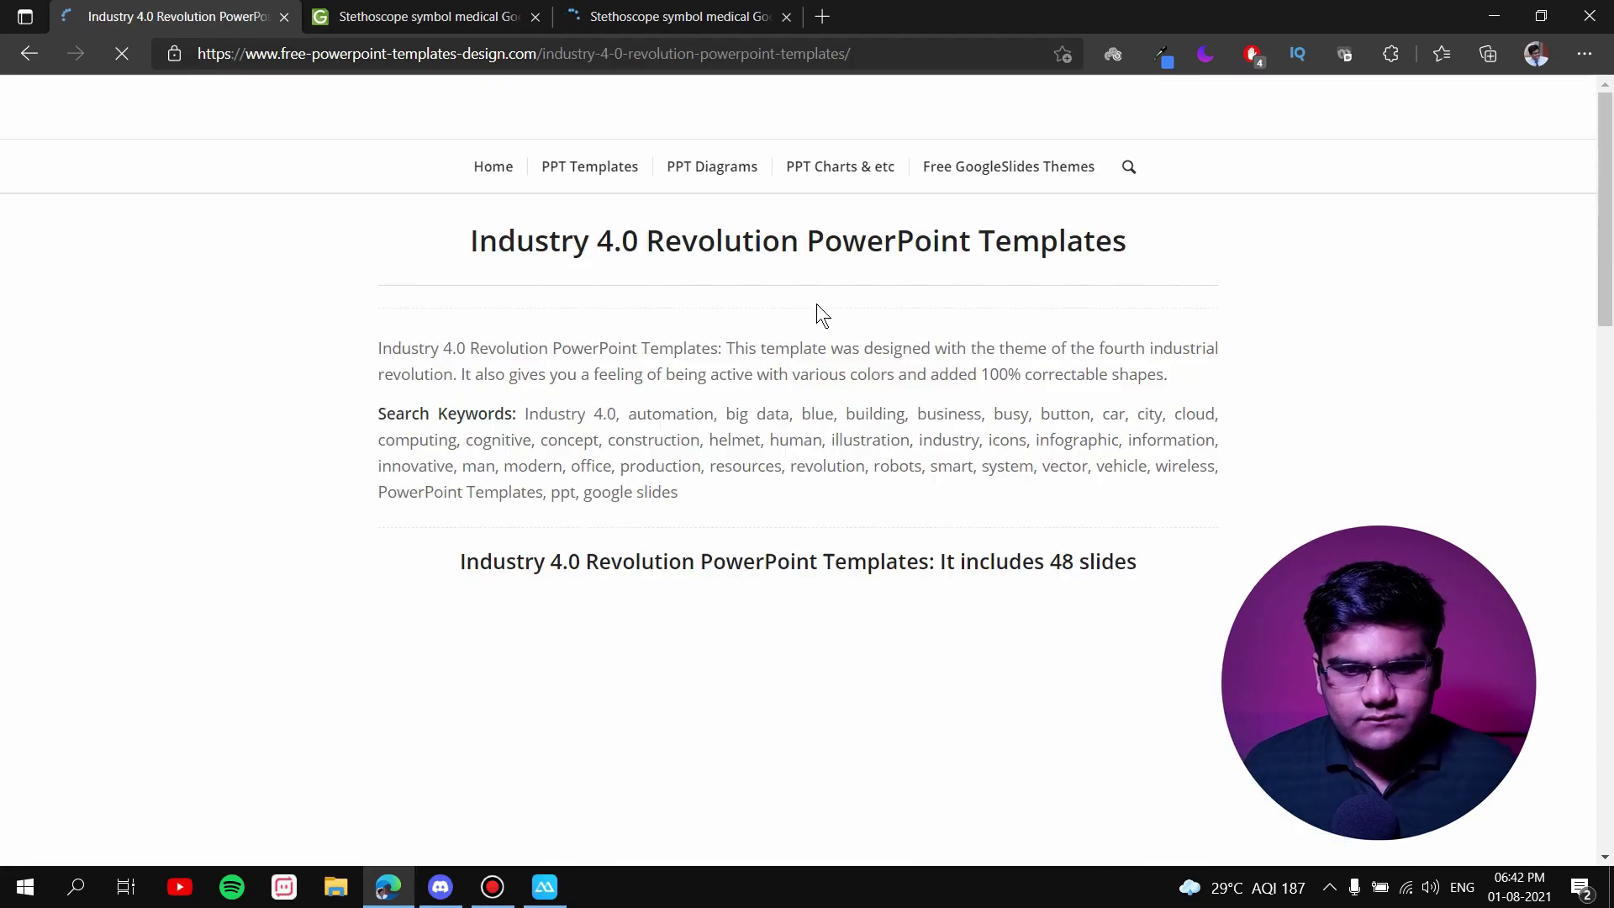
{"action": "left_click_drag", "start_coordinate": [1608, 117], "coordinate": [1606, 176]}
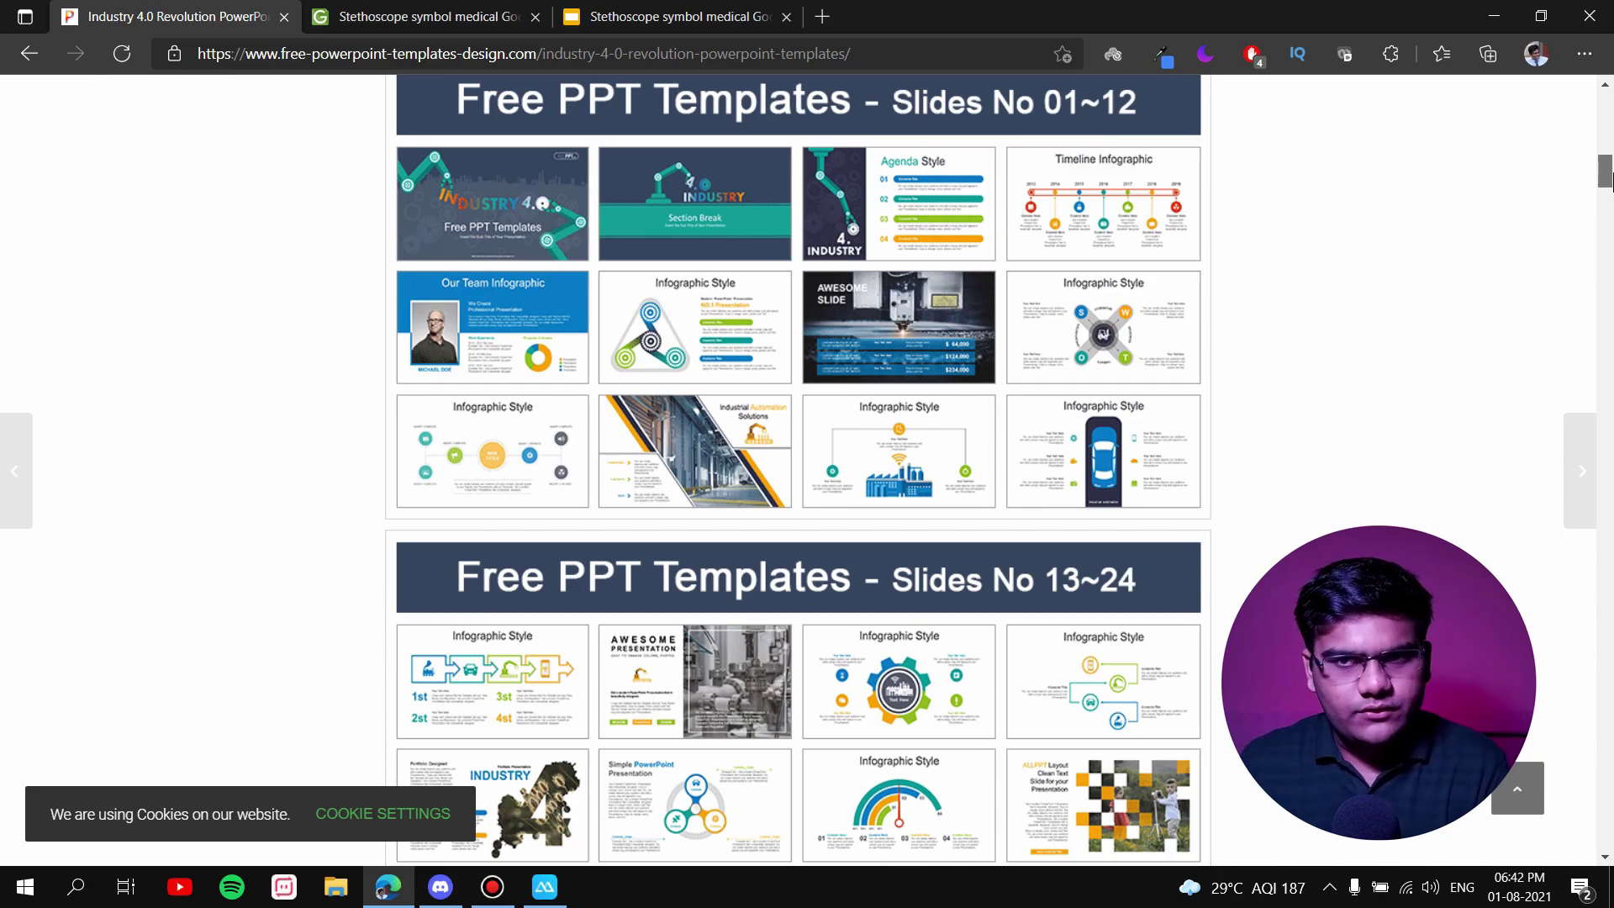
{"action": "mouse_move", "coordinate": [1605, 178]}
{"action": "left_mouse_down"}
{"action": "mouse_move", "coordinate": [1606, 210]}
{"action": "mouse_move", "coordinate": [1605, 154]}
{"action": "left_mouse_up"}
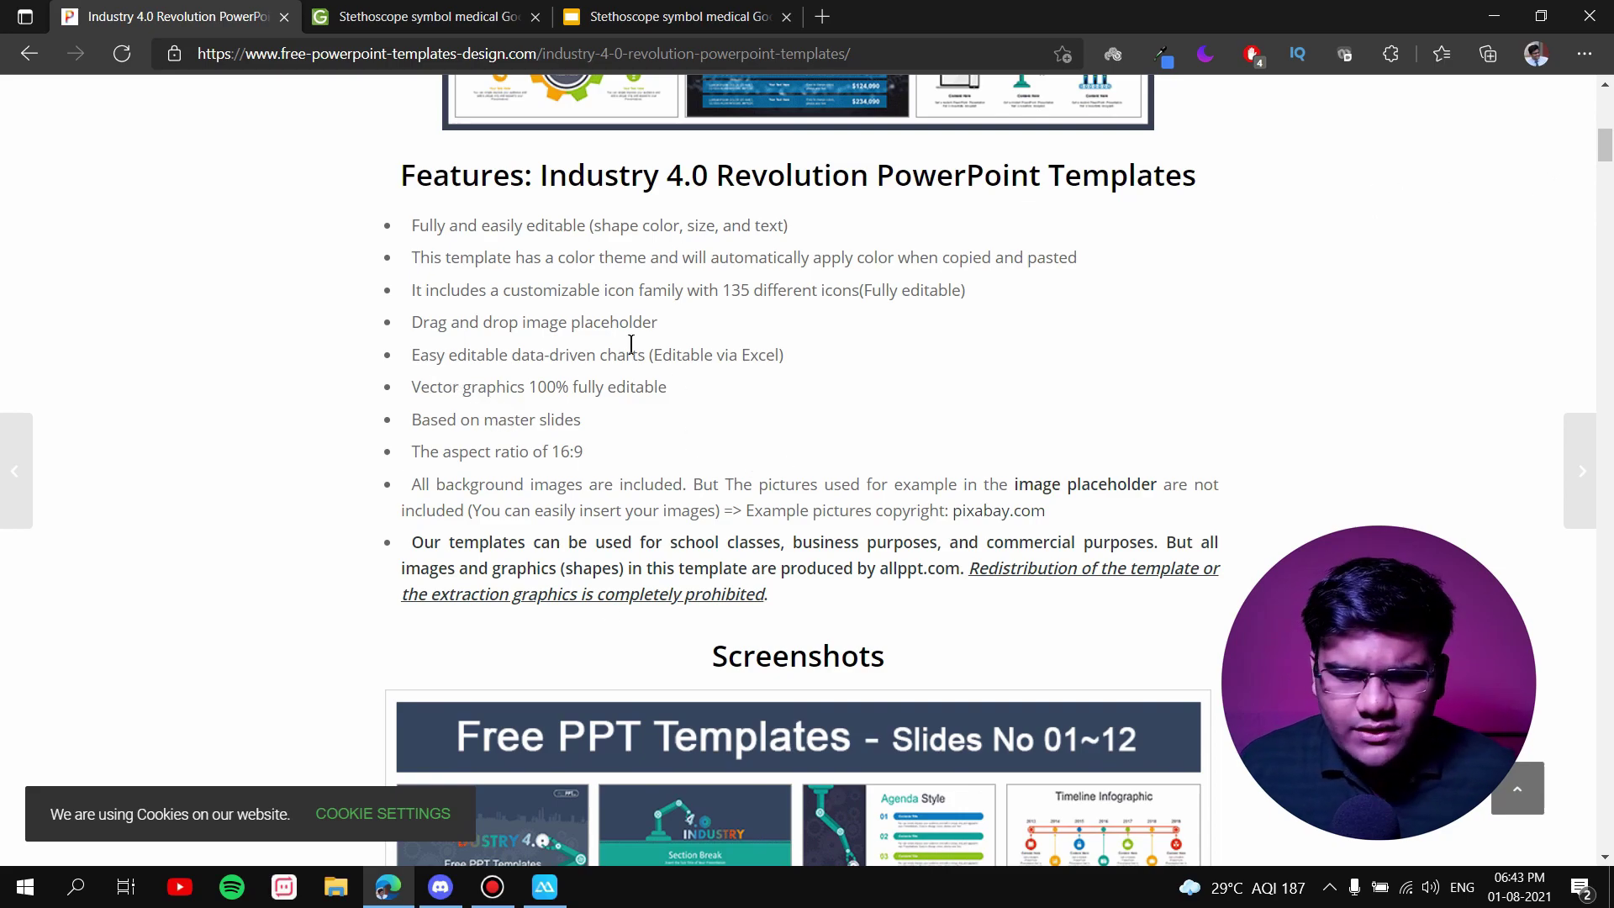
{"action": "left_click_drag", "start_coordinate": [1608, 153], "coordinate": [1607, 240]}
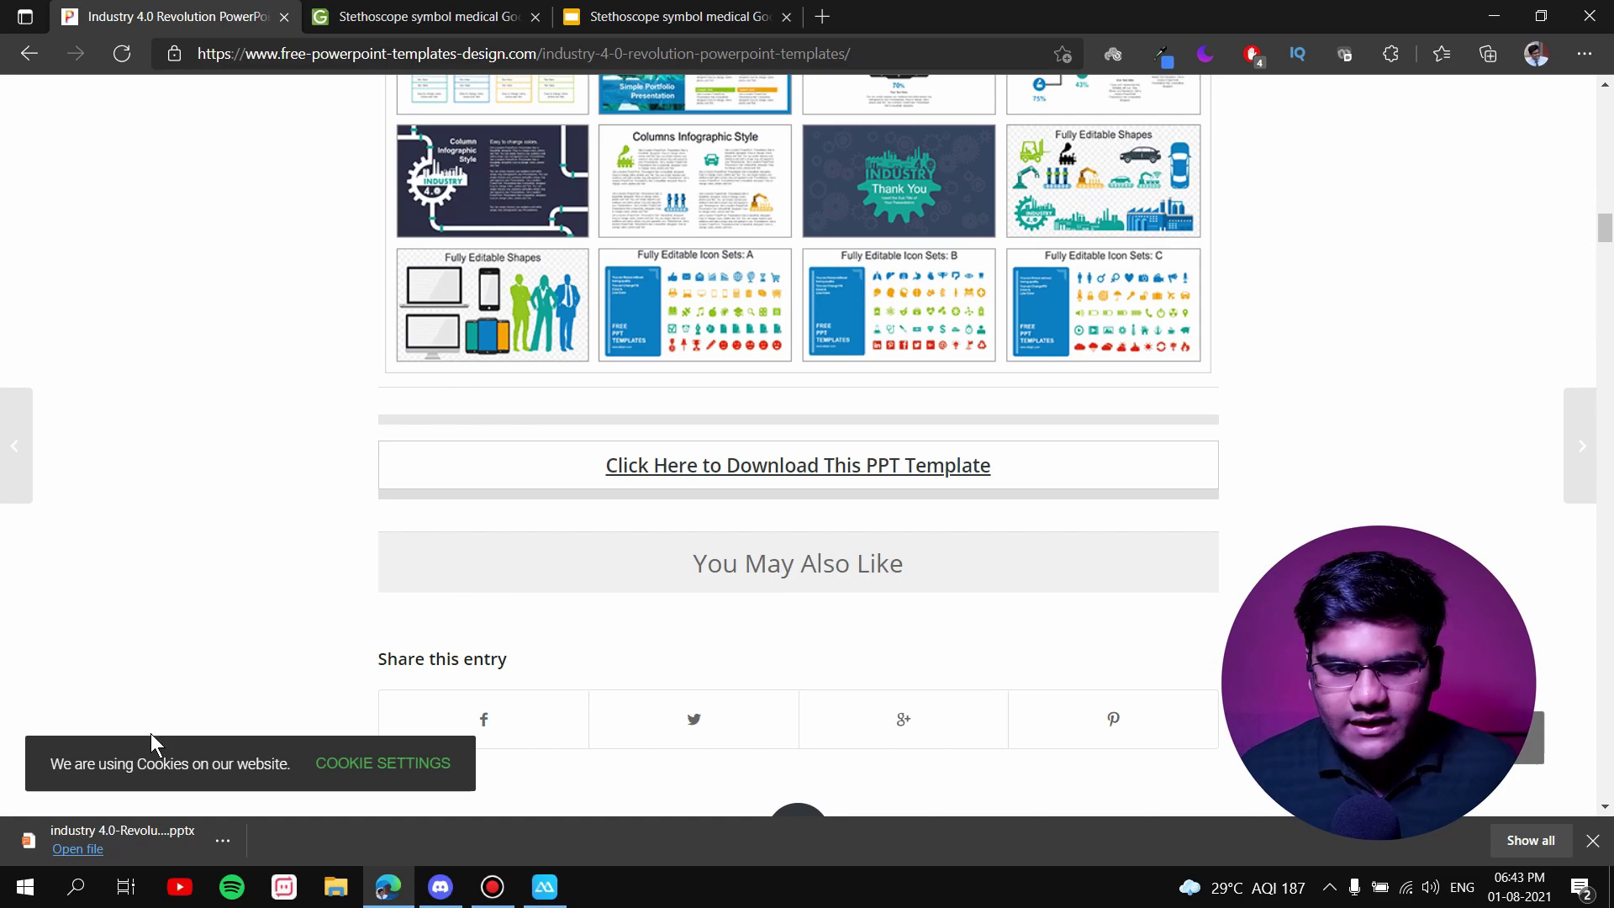
Open the downloaded Industry 4.0 template, dismiss the startup notices, and remove the ALLPPT logo.
{"action": "left_click", "coordinate": [79, 851]}
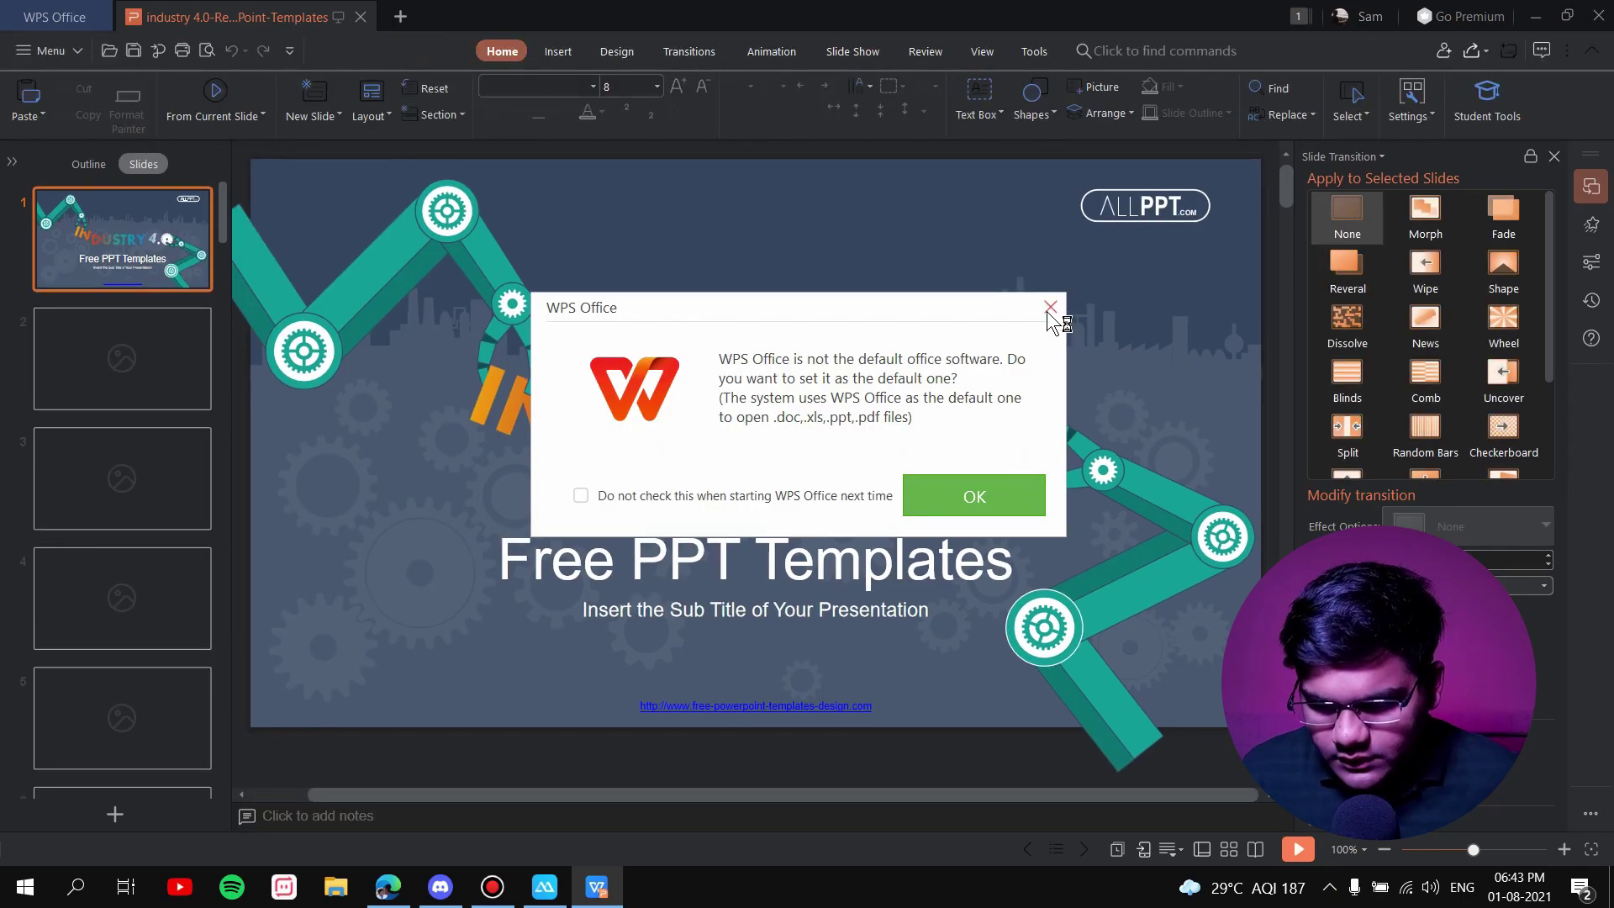
{"action": "left_click", "coordinate": [1051, 309]}
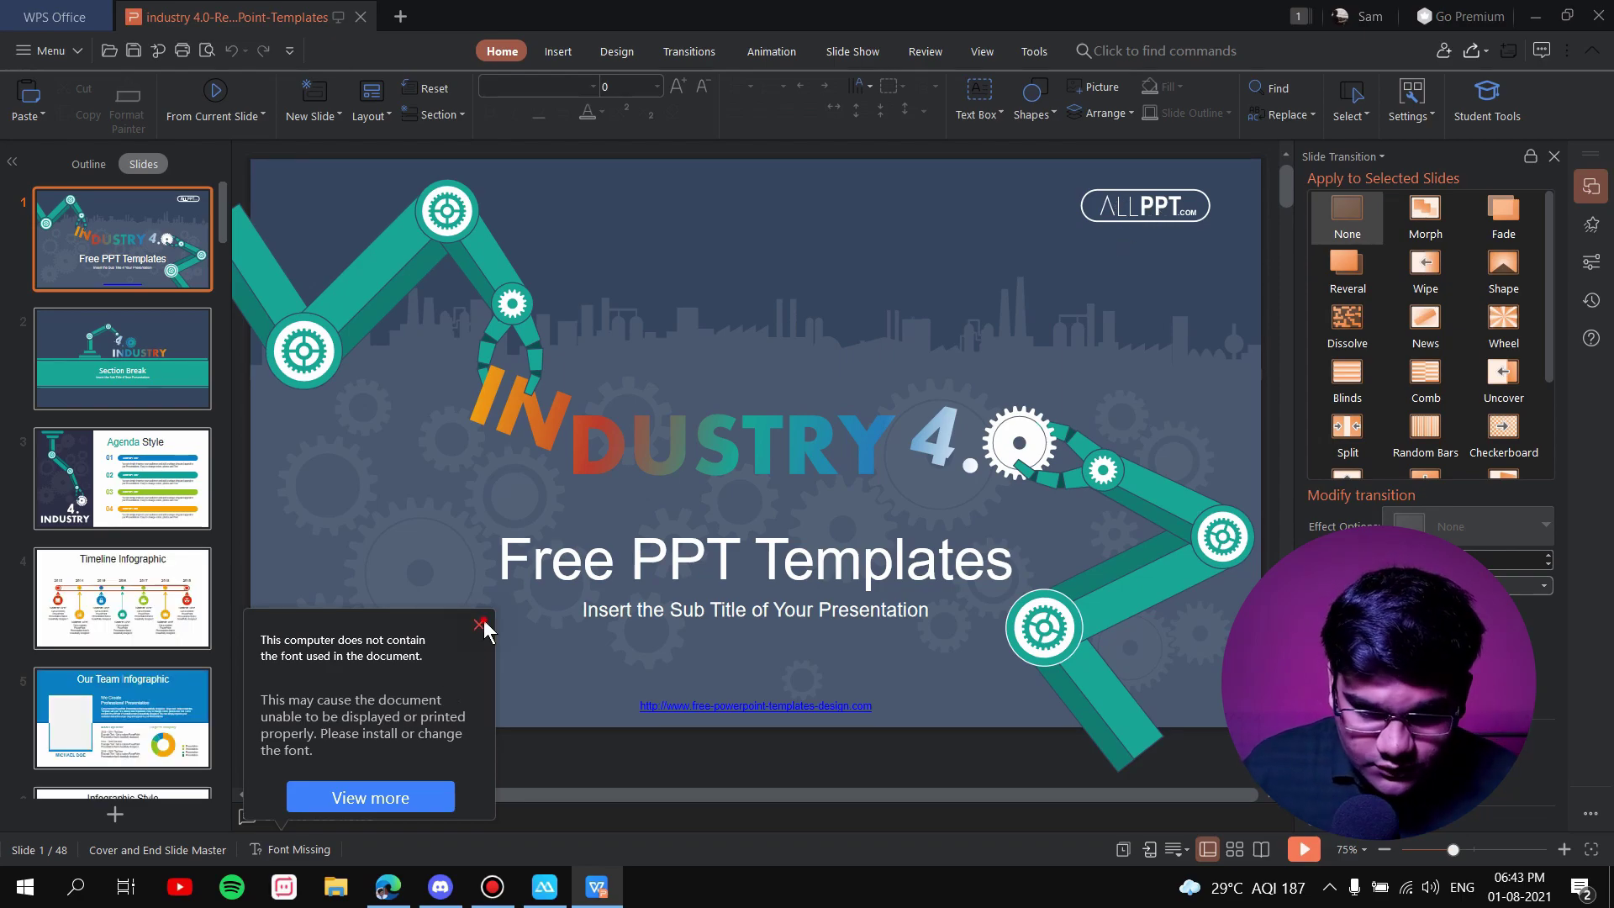
{"action": "left_click", "coordinate": [478, 624]}
{"action": "left_click", "coordinate": [1160, 205]}
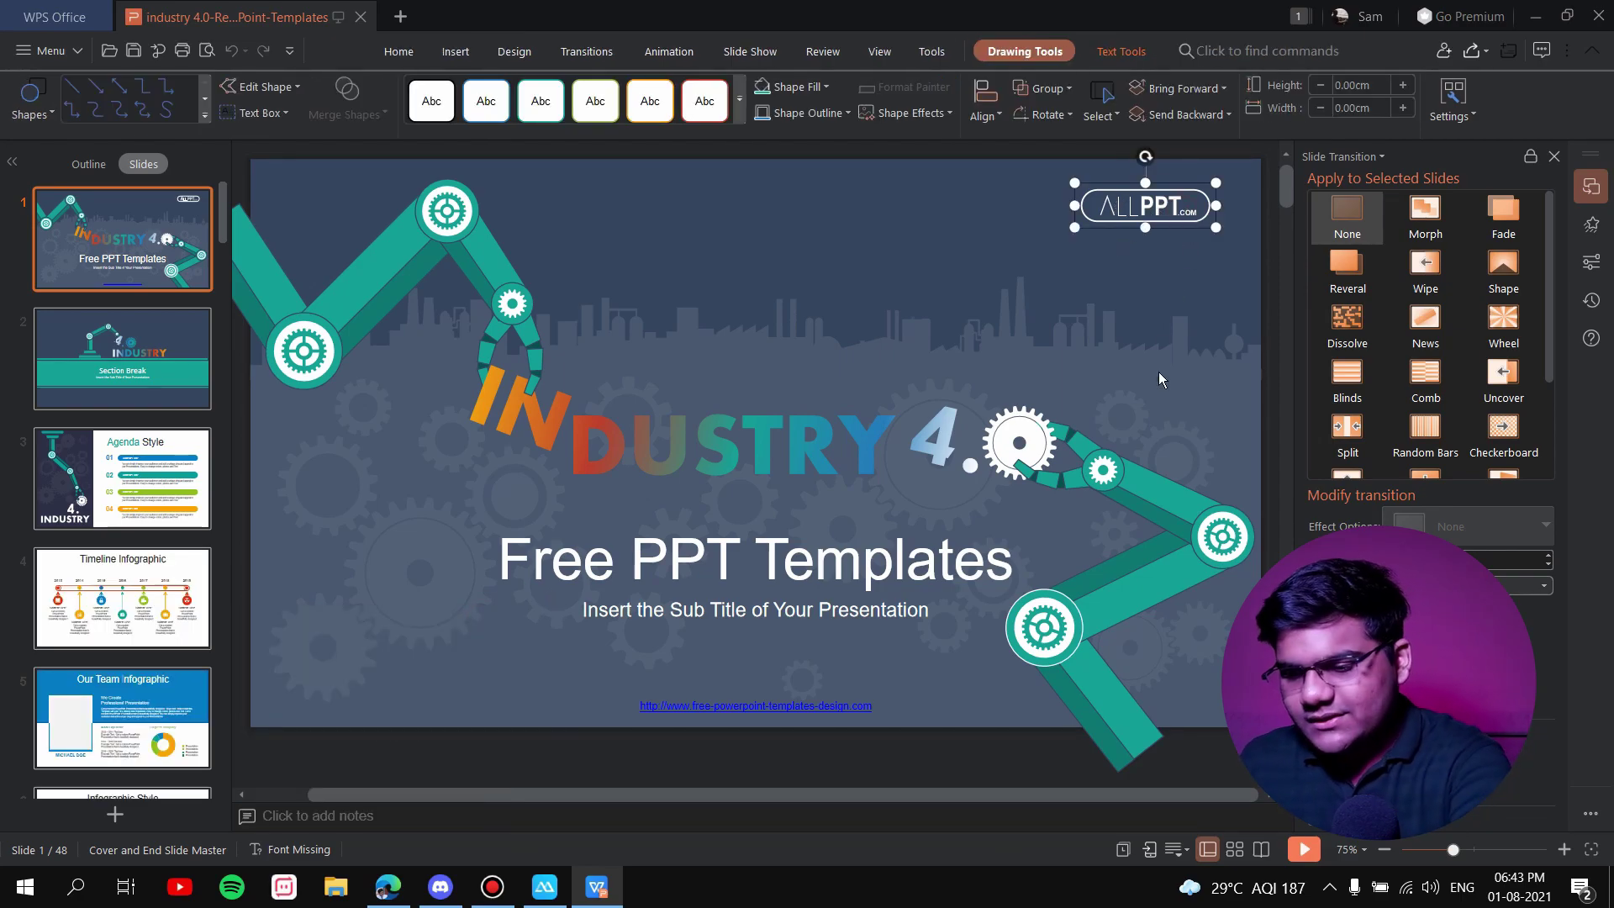
Delete the footer website link from the title slide and page through to the later slides.
{"action": "left_click", "coordinate": [830, 669]}
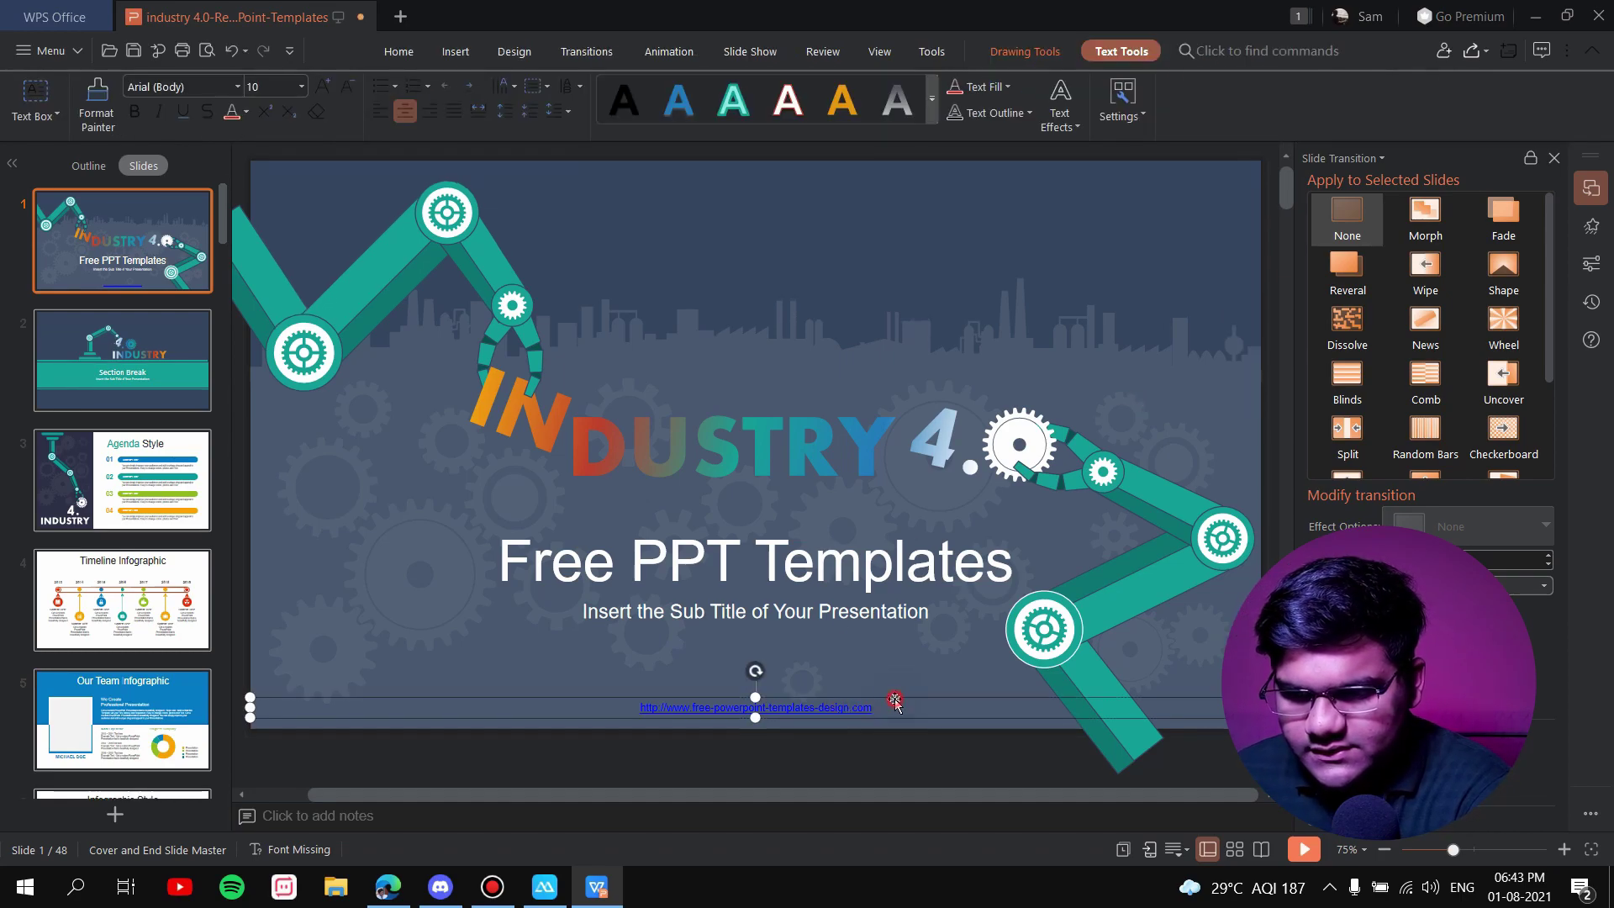
{"action": "key", "text": "Delete"}
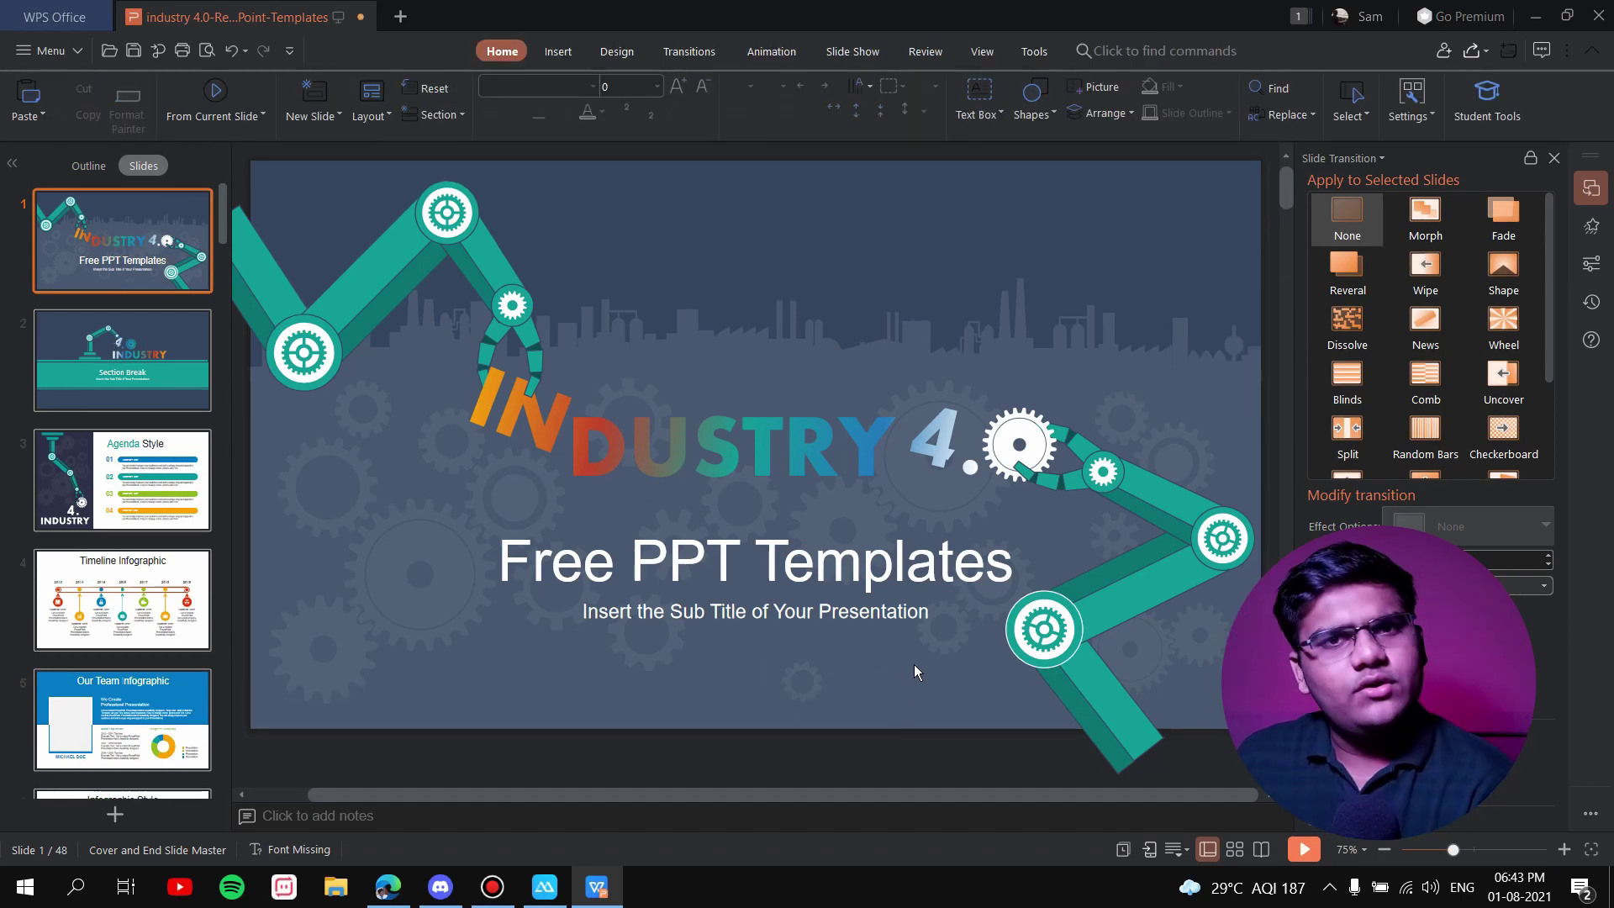
{"action": "mouse_move", "coordinate": [123, 359]}
{"action": "left_click", "coordinate": [164, 366]}
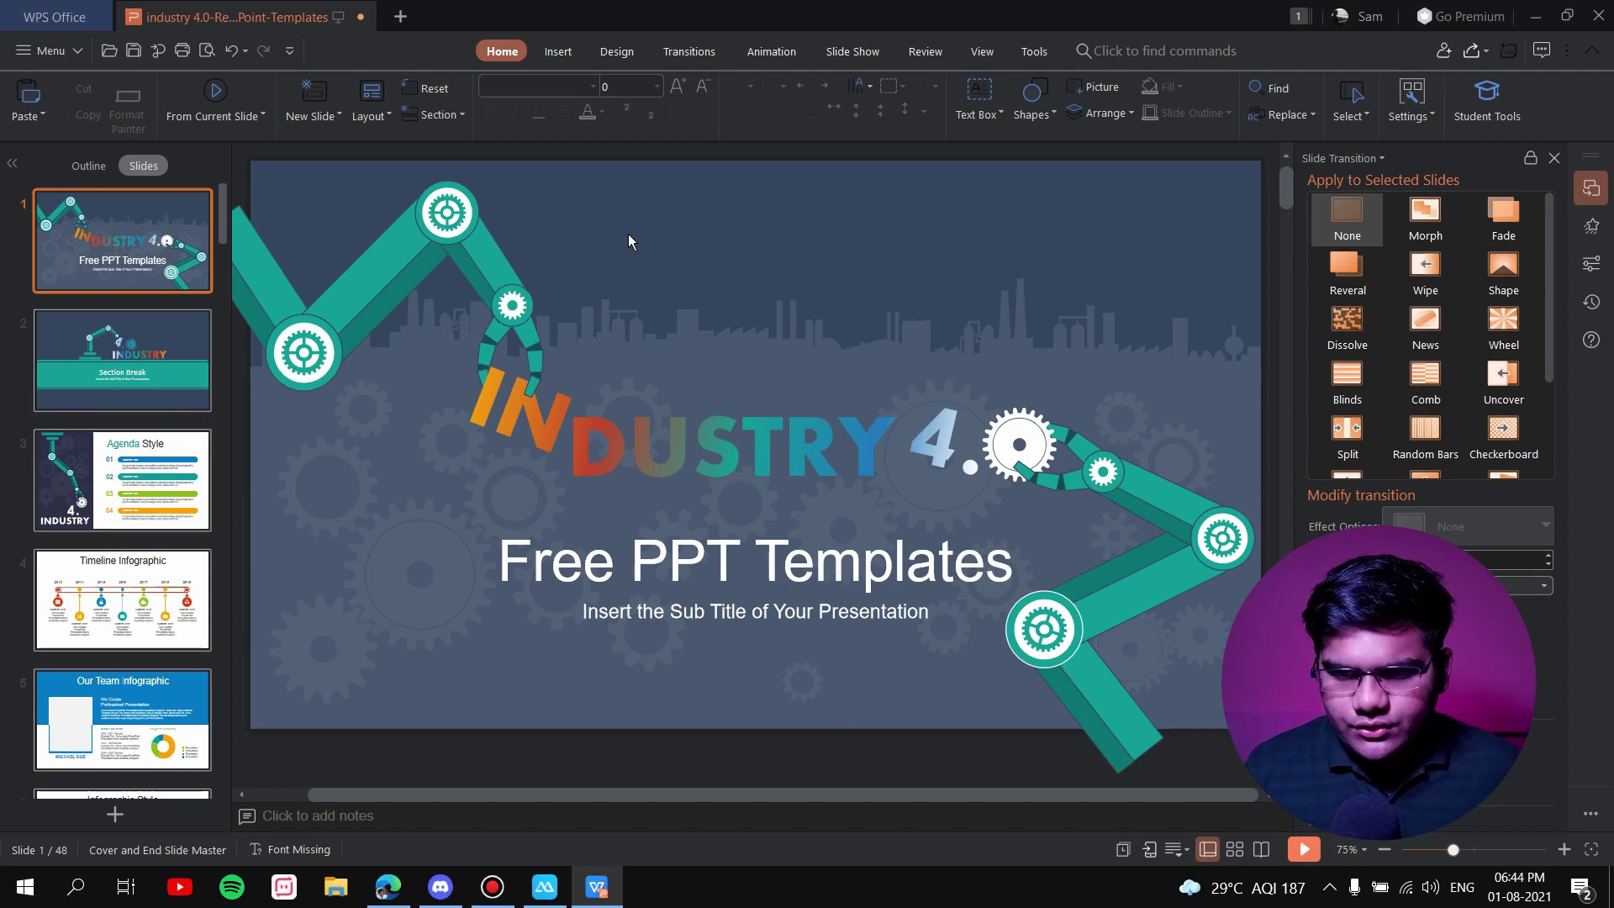
{"action": "scroll", "coordinate": [629, 240], "scroll_direction": "down", "scroll_amount": 1}
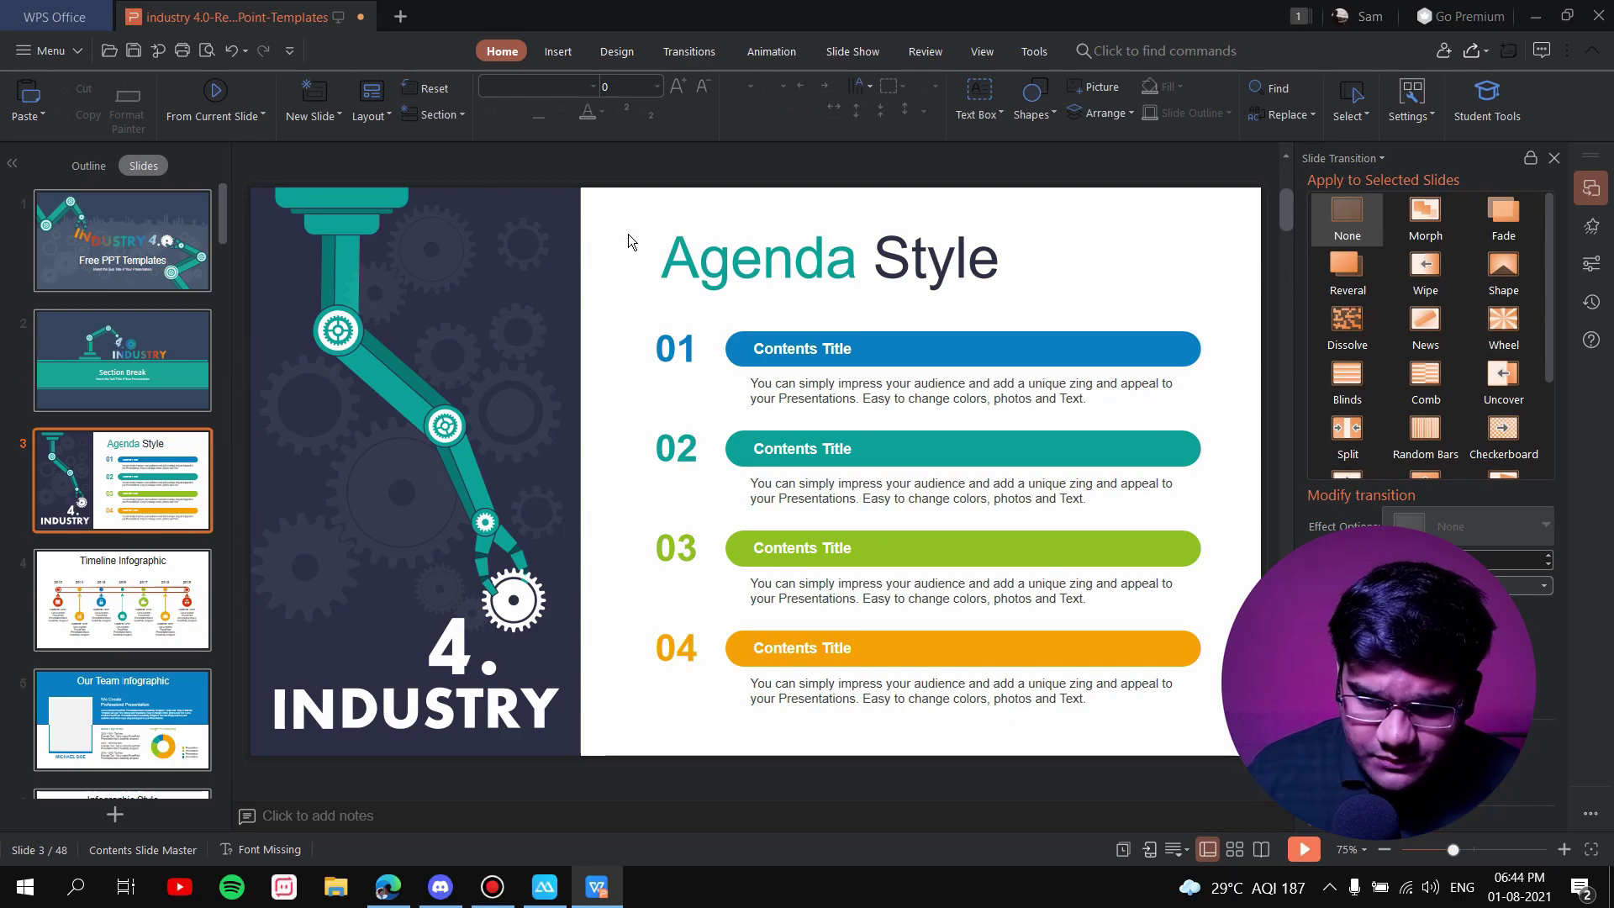
{"action": "scroll", "coordinate": [628, 234], "scroll_direction": "down", "scroll_amount": 1}
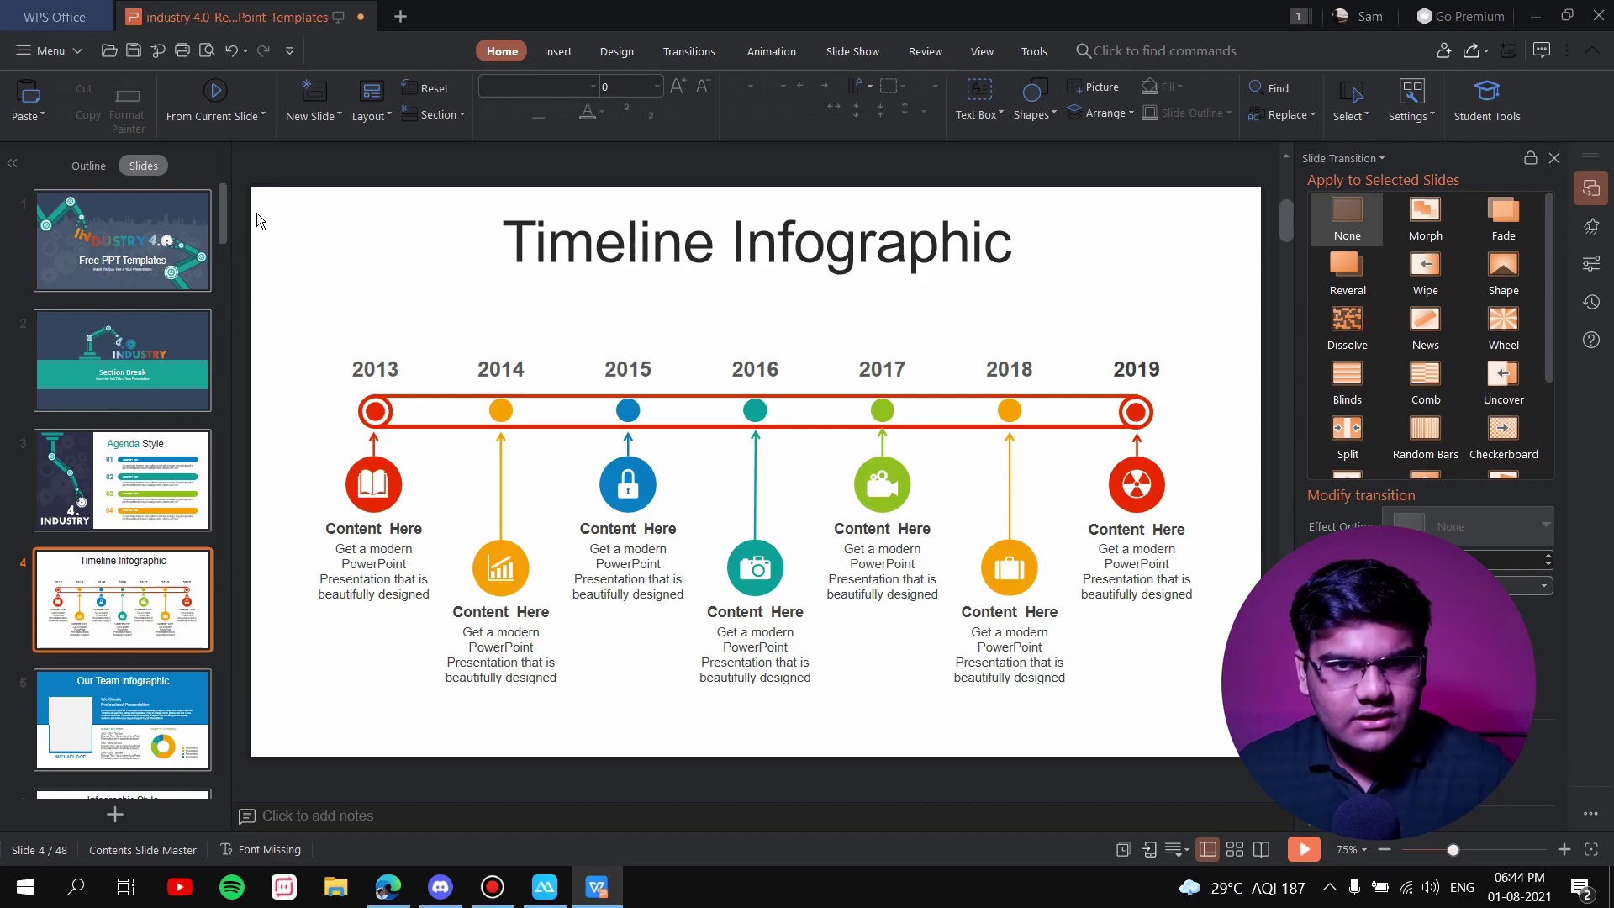
{"action": "scroll", "coordinate": [228, 204], "scroll_direction": "down", "scroll_amount": 20}
{"action": "scroll", "coordinate": [228, 204], "scroll_direction": "down", "scroll_amount": 3}
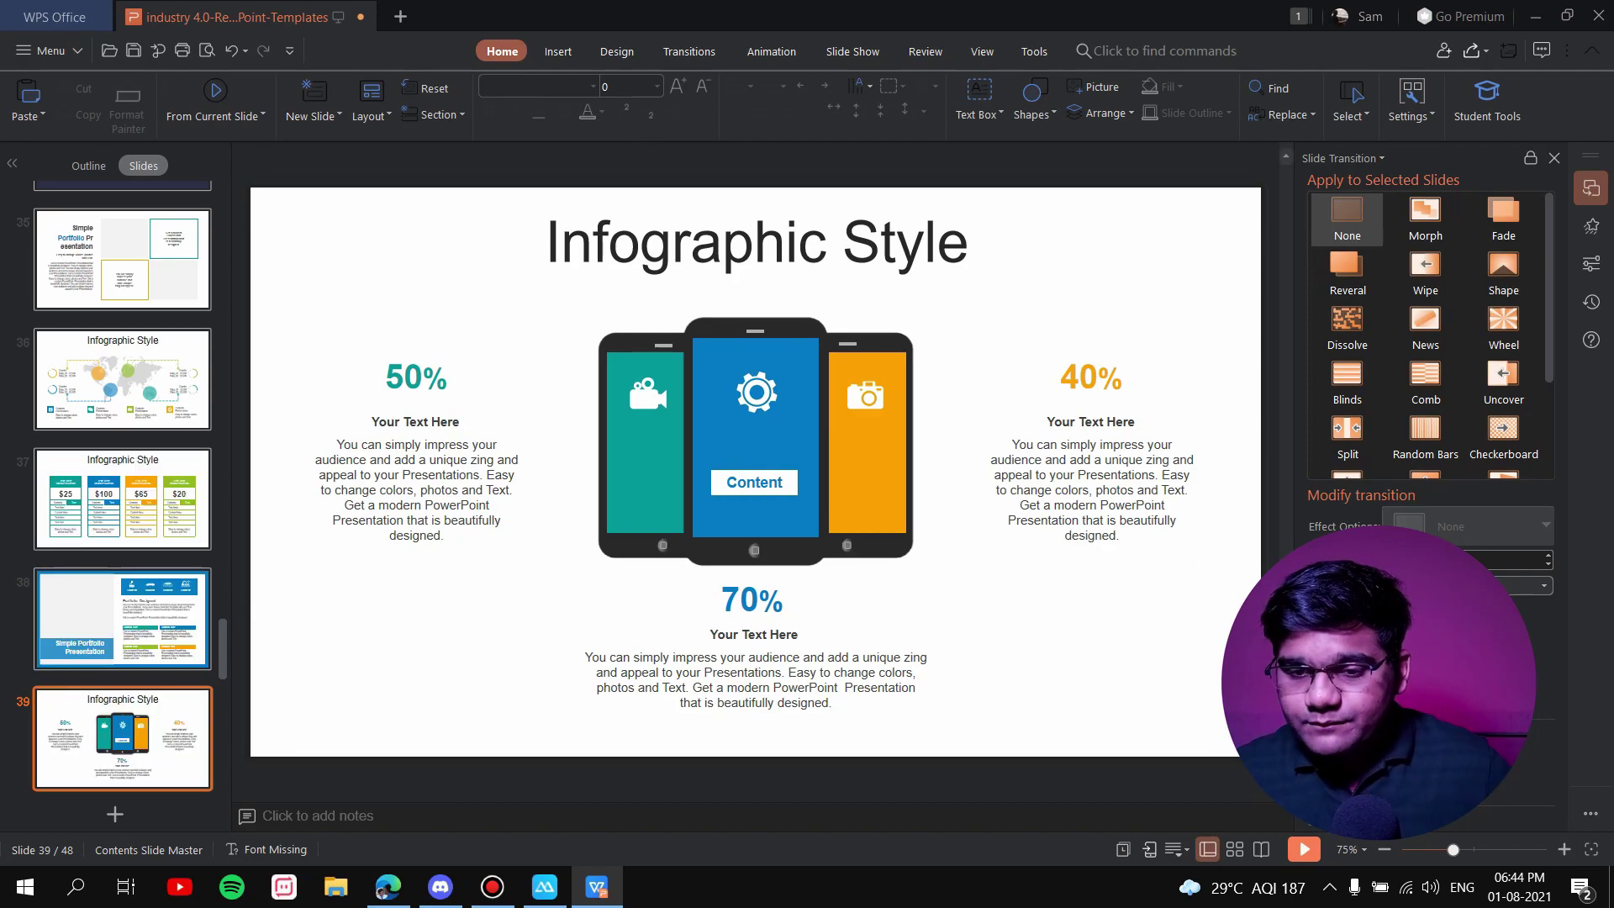
{"action": "scroll", "coordinate": [548, 566], "scroll_direction": "down", "scroll_amount": 8}
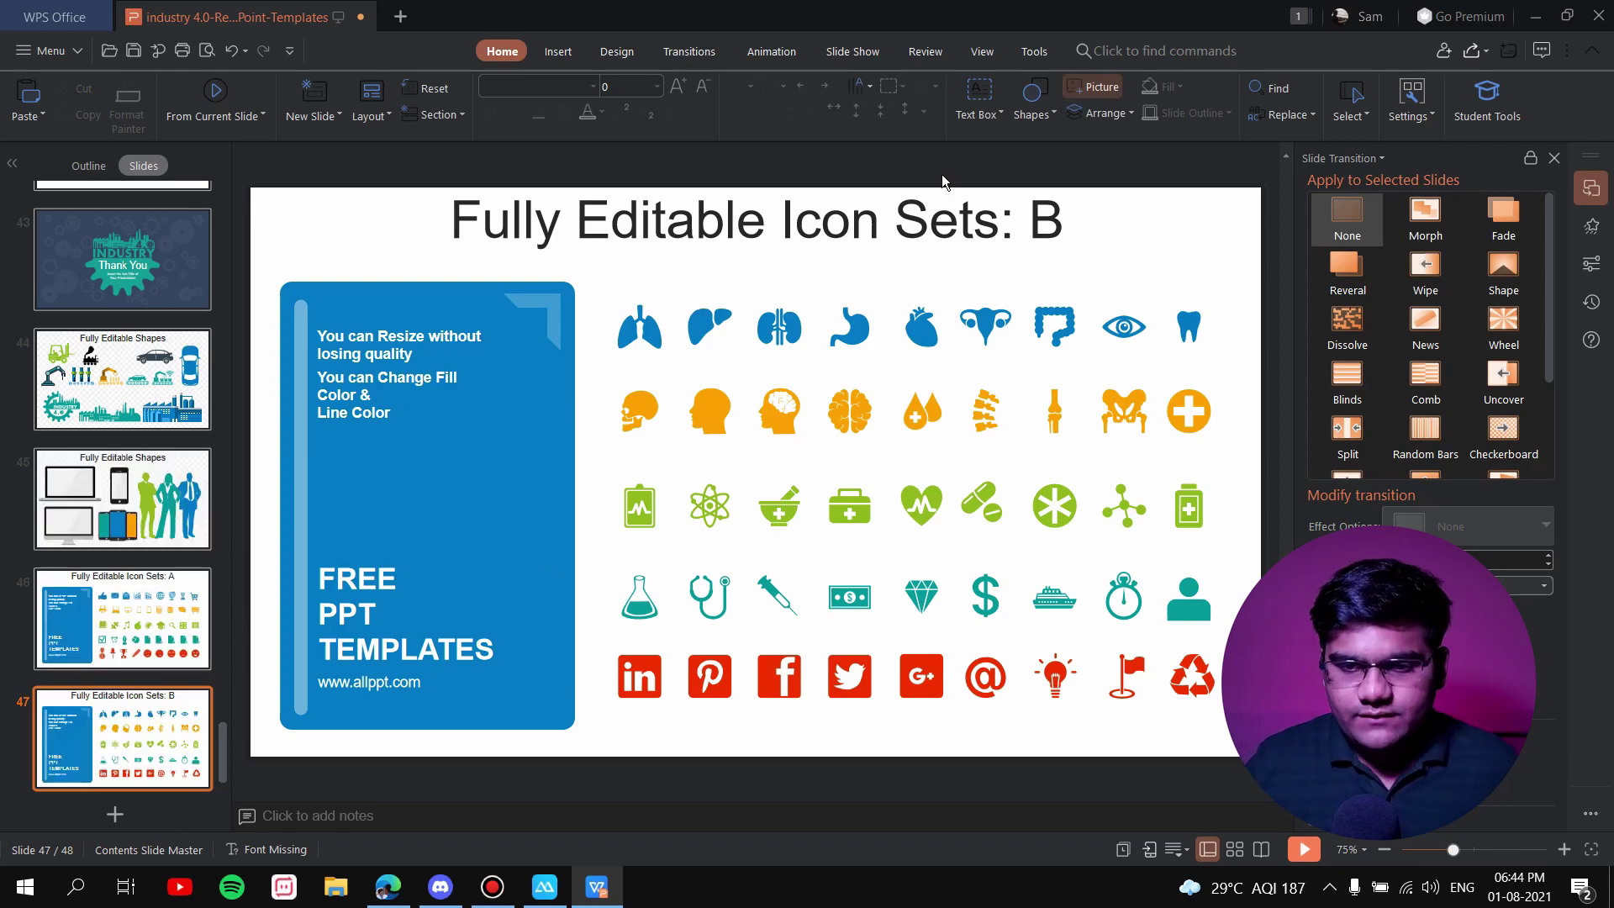
Copy the liver icon from slide 47 and delete the middle phone's gear on slide 39.
{"action": "left_click", "coordinate": [711, 325]}
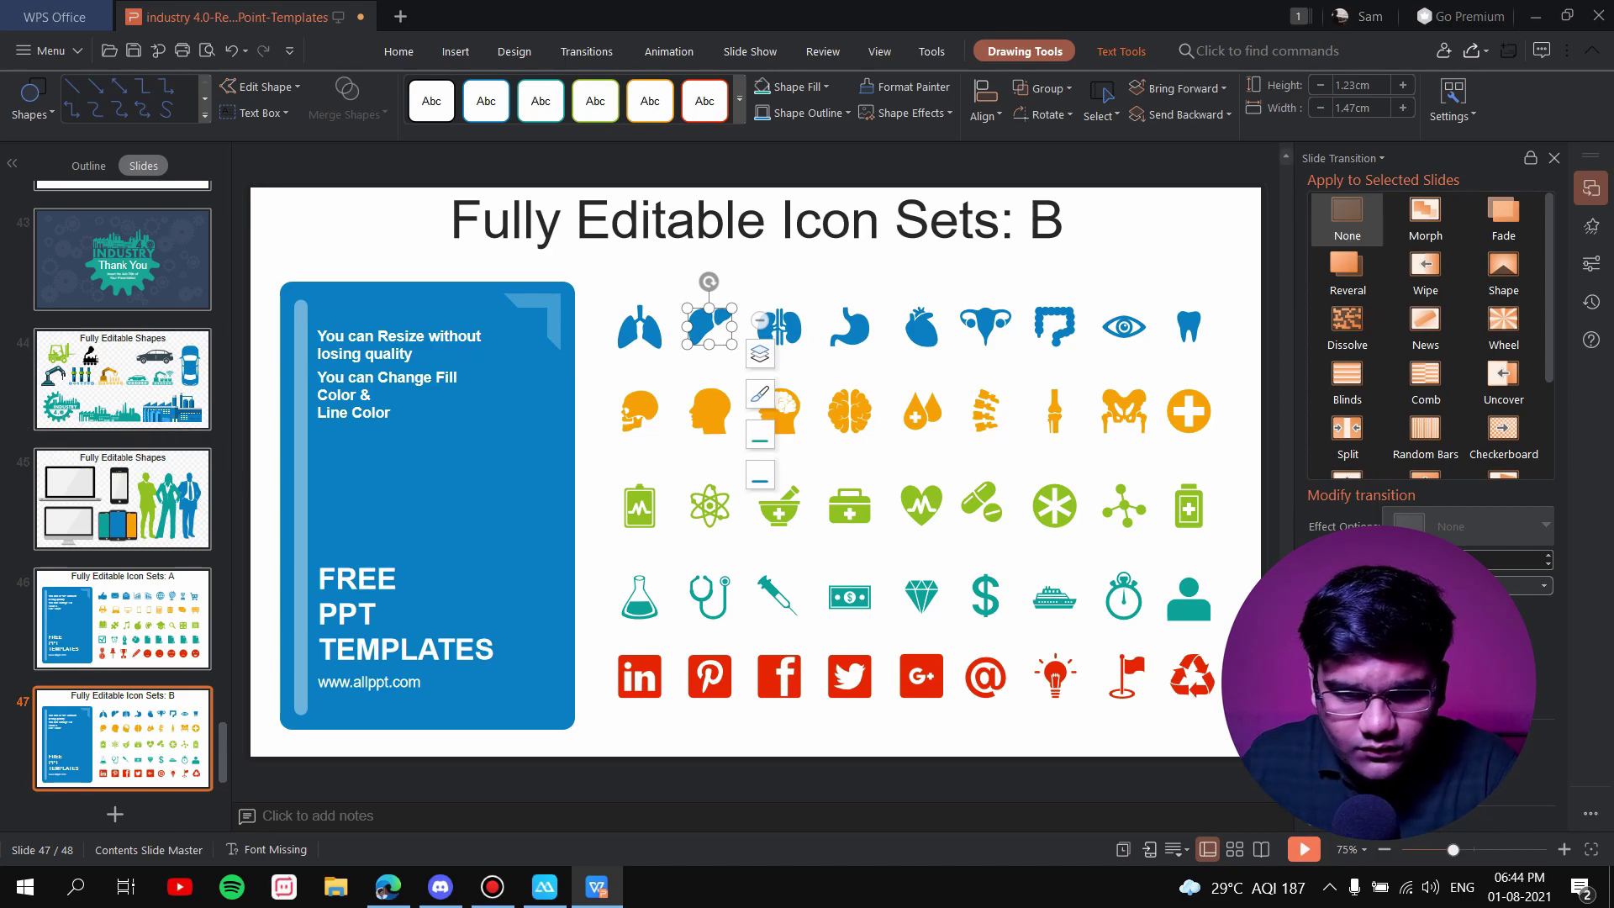
{"action": "scroll", "coordinate": [757, 473], "scroll_direction": "up", "scroll_amount": 9}
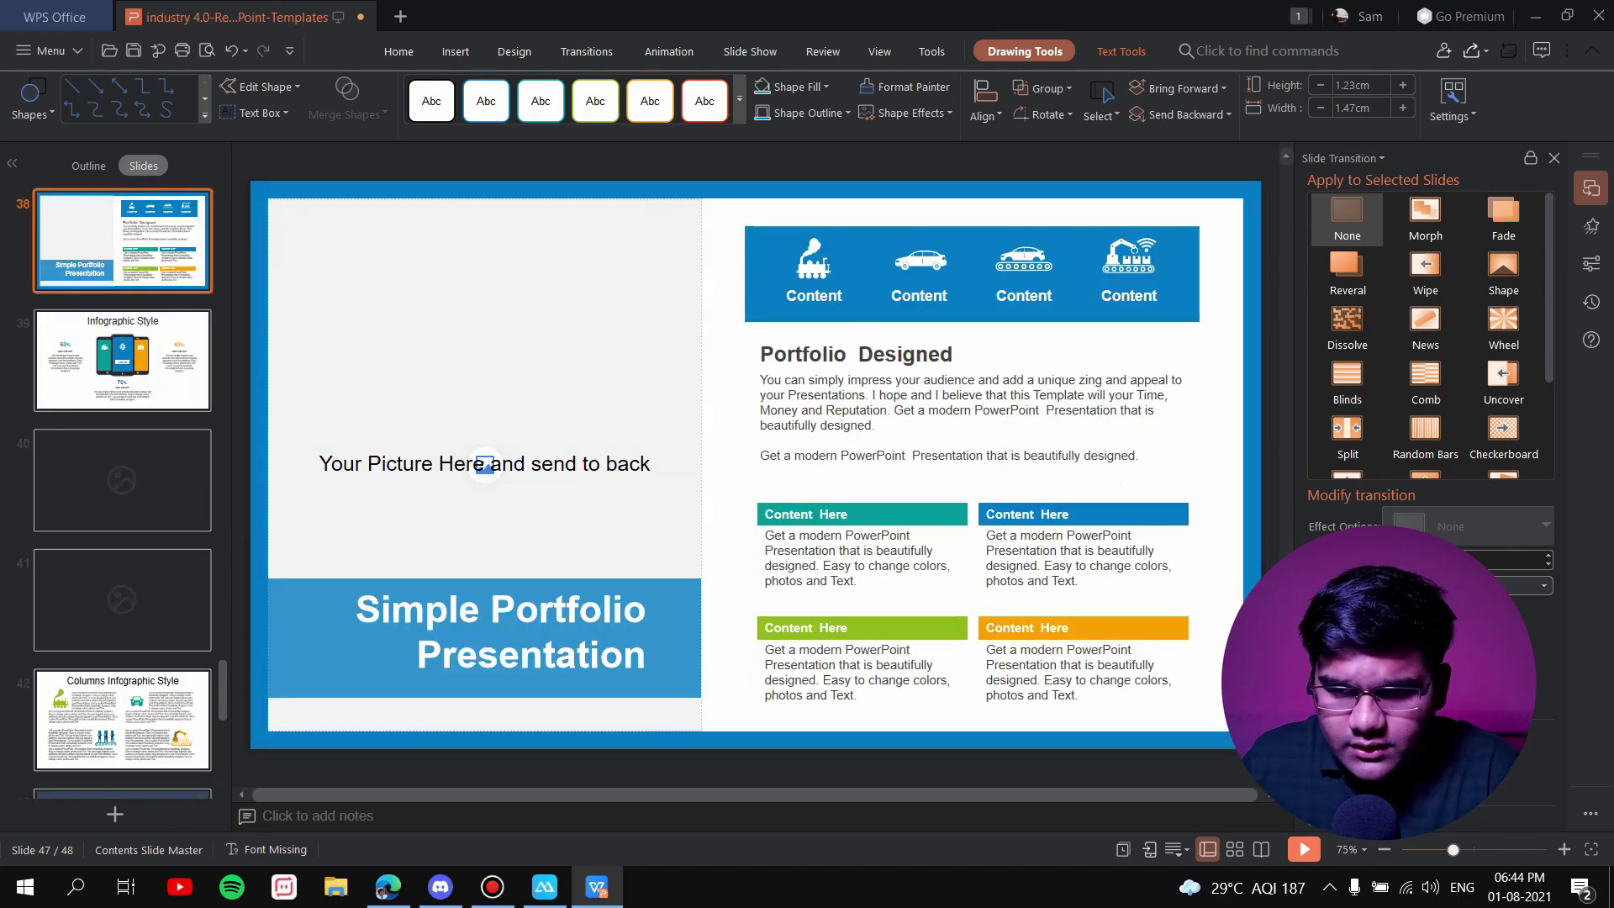
{"action": "left_click", "coordinate": [140, 360]}
{"action": "left_click", "coordinate": [769, 390]}
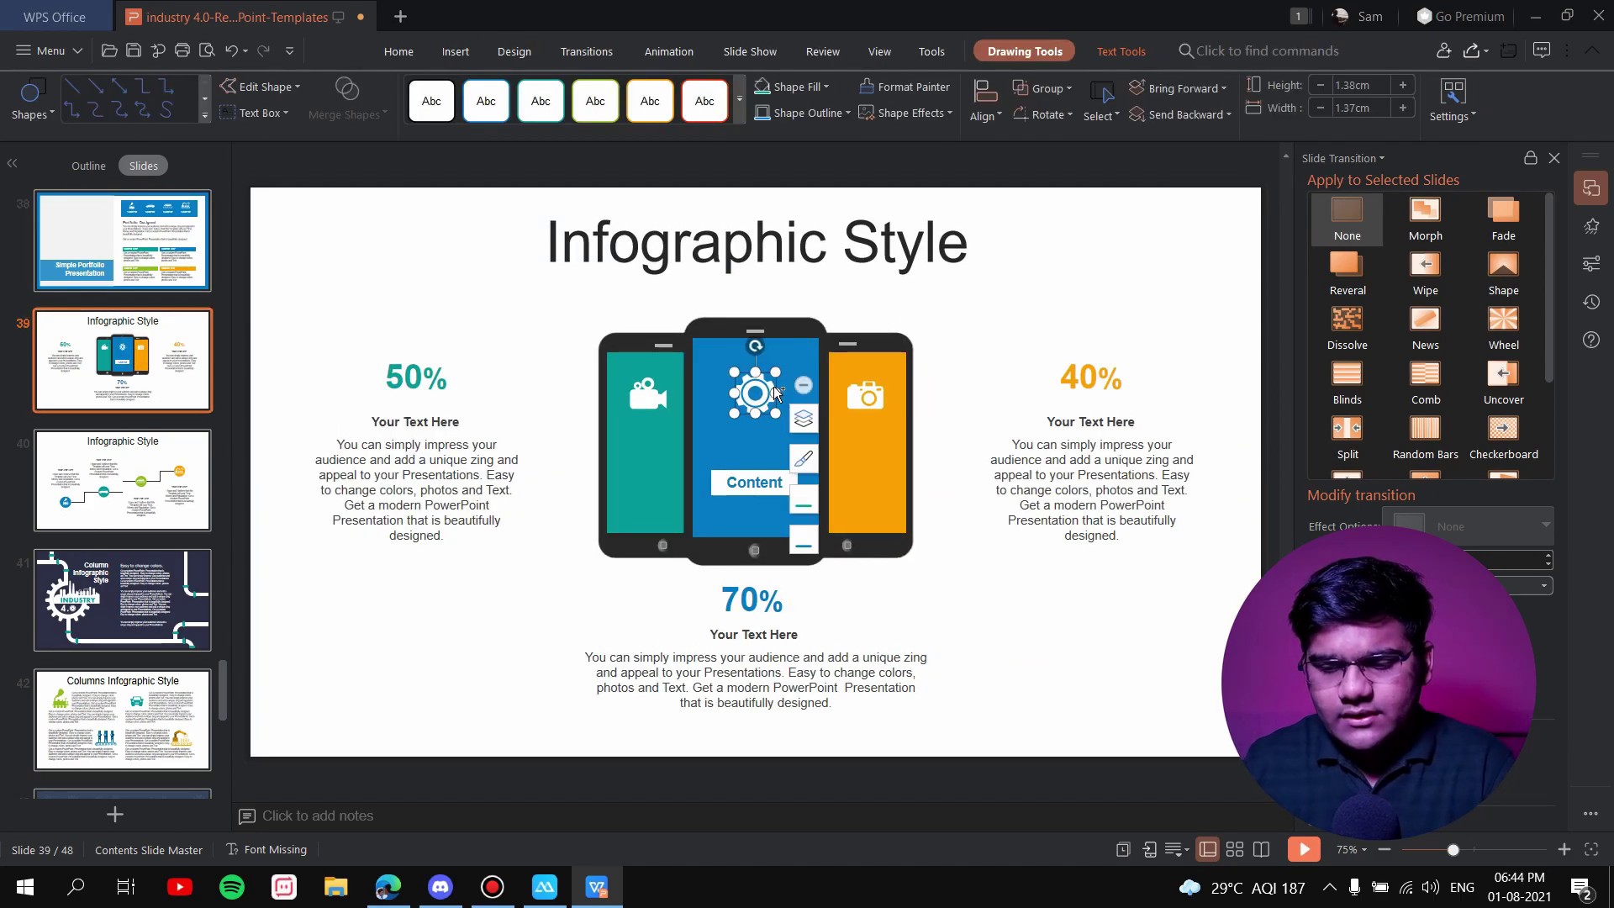
{"action": "key", "text": "Delete"}
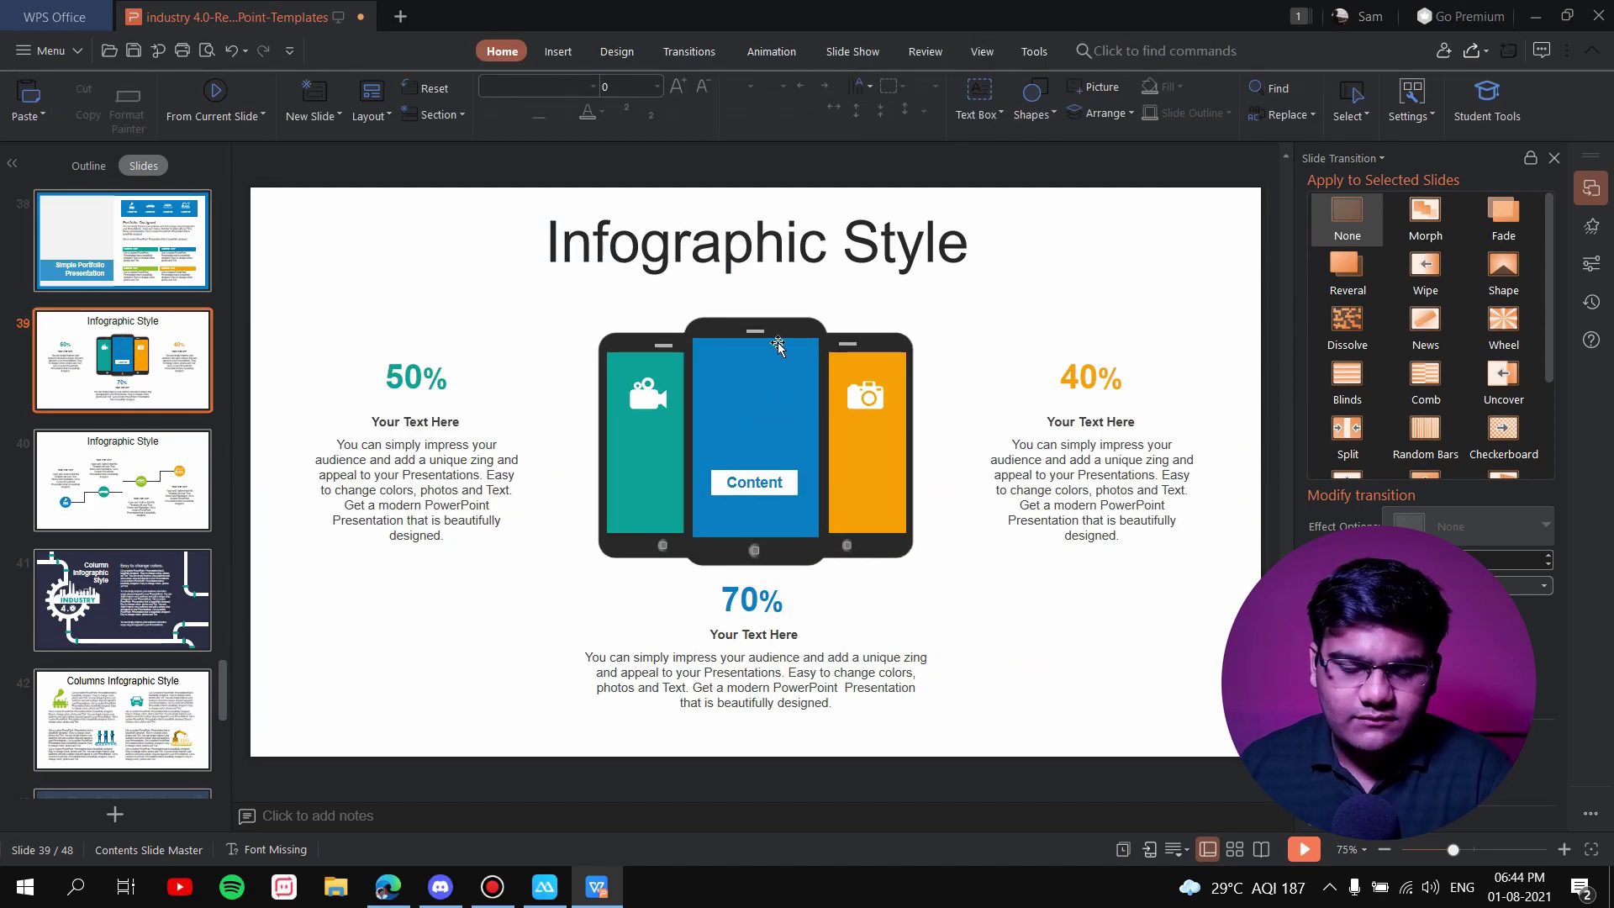
Paste the liver icon, fill it white, and place it on the middle phone's screen.
{"action": "left_click", "coordinate": [757, 414]}
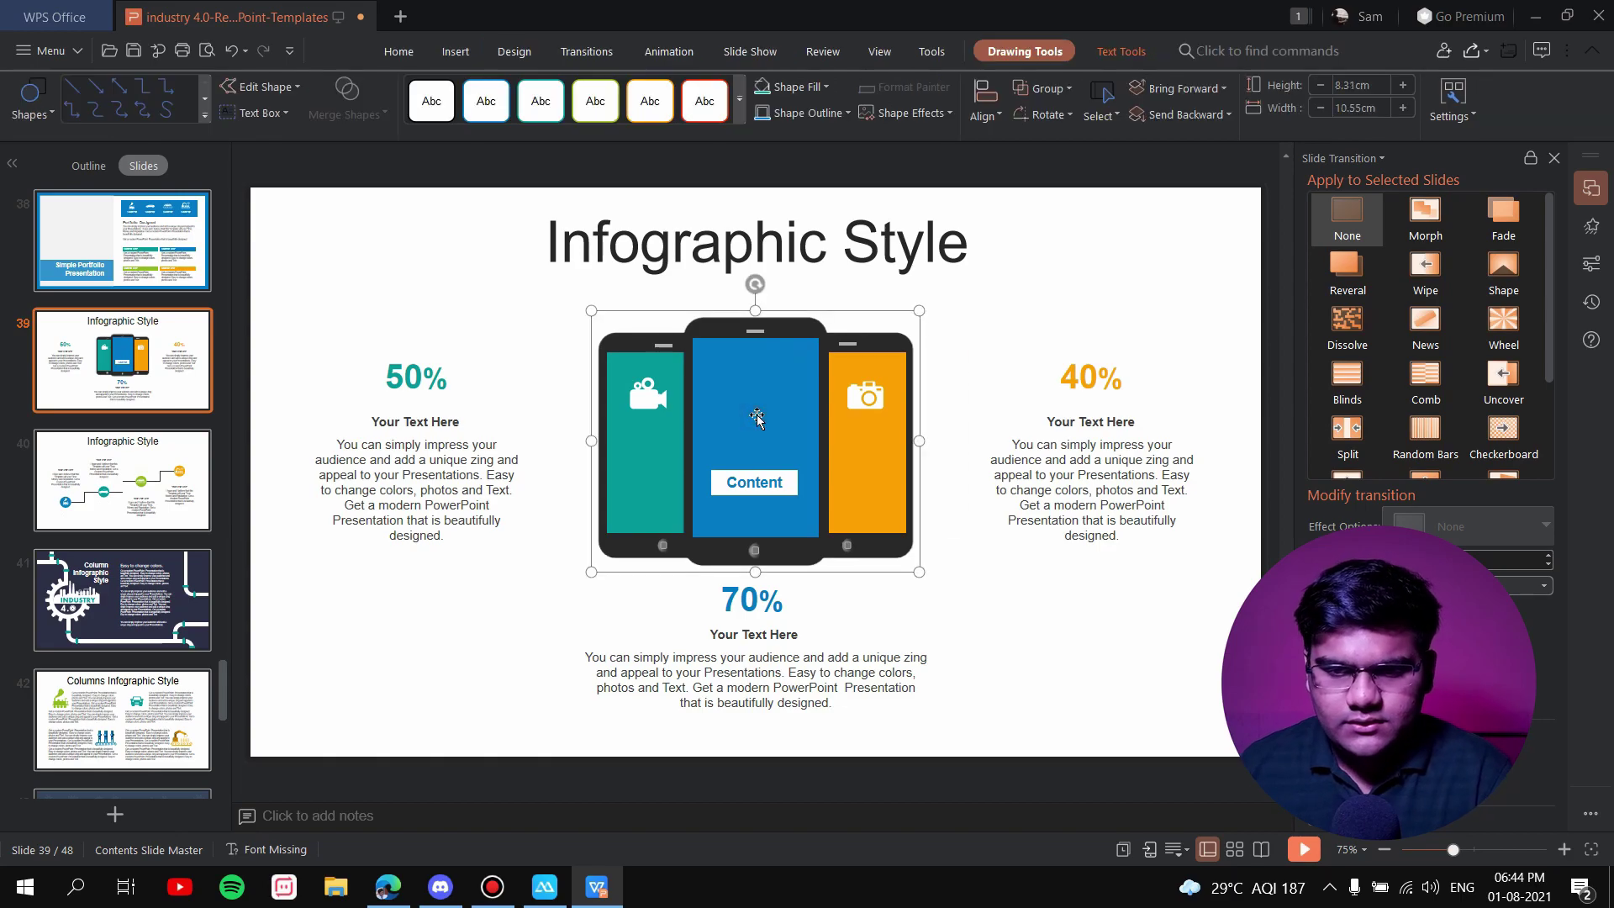
{"action": "left_click", "coordinate": [1031, 653]}
{"action": "left_click", "coordinate": [709, 326]}
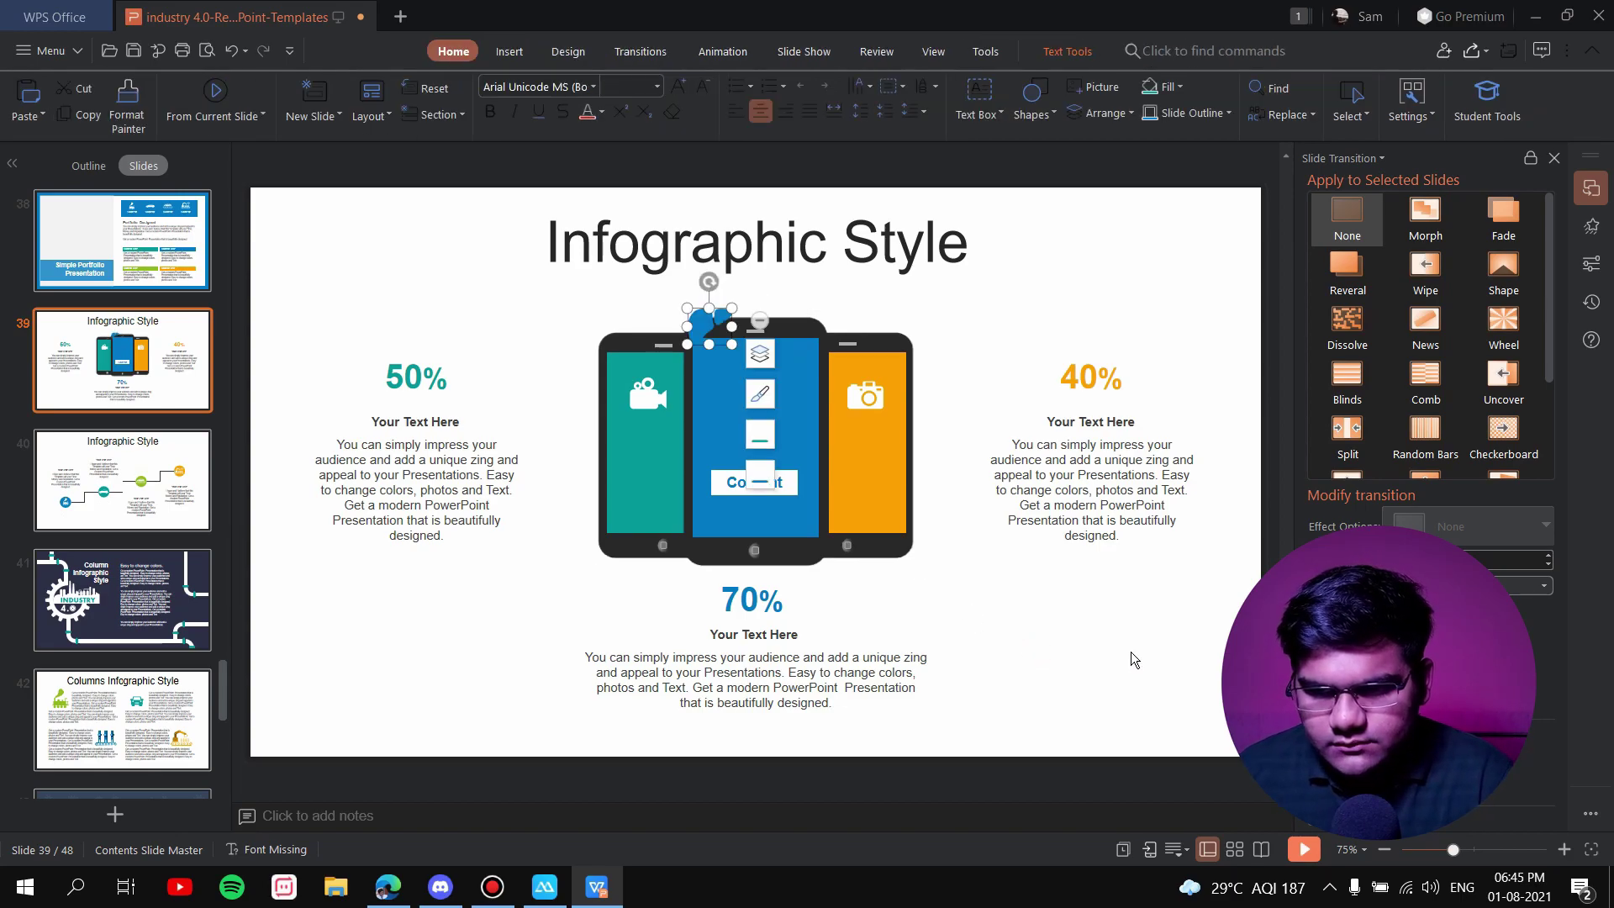
{"action": "left_click_drag", "start_coordinate": [718, 330], "coordinate": [511, 283]}
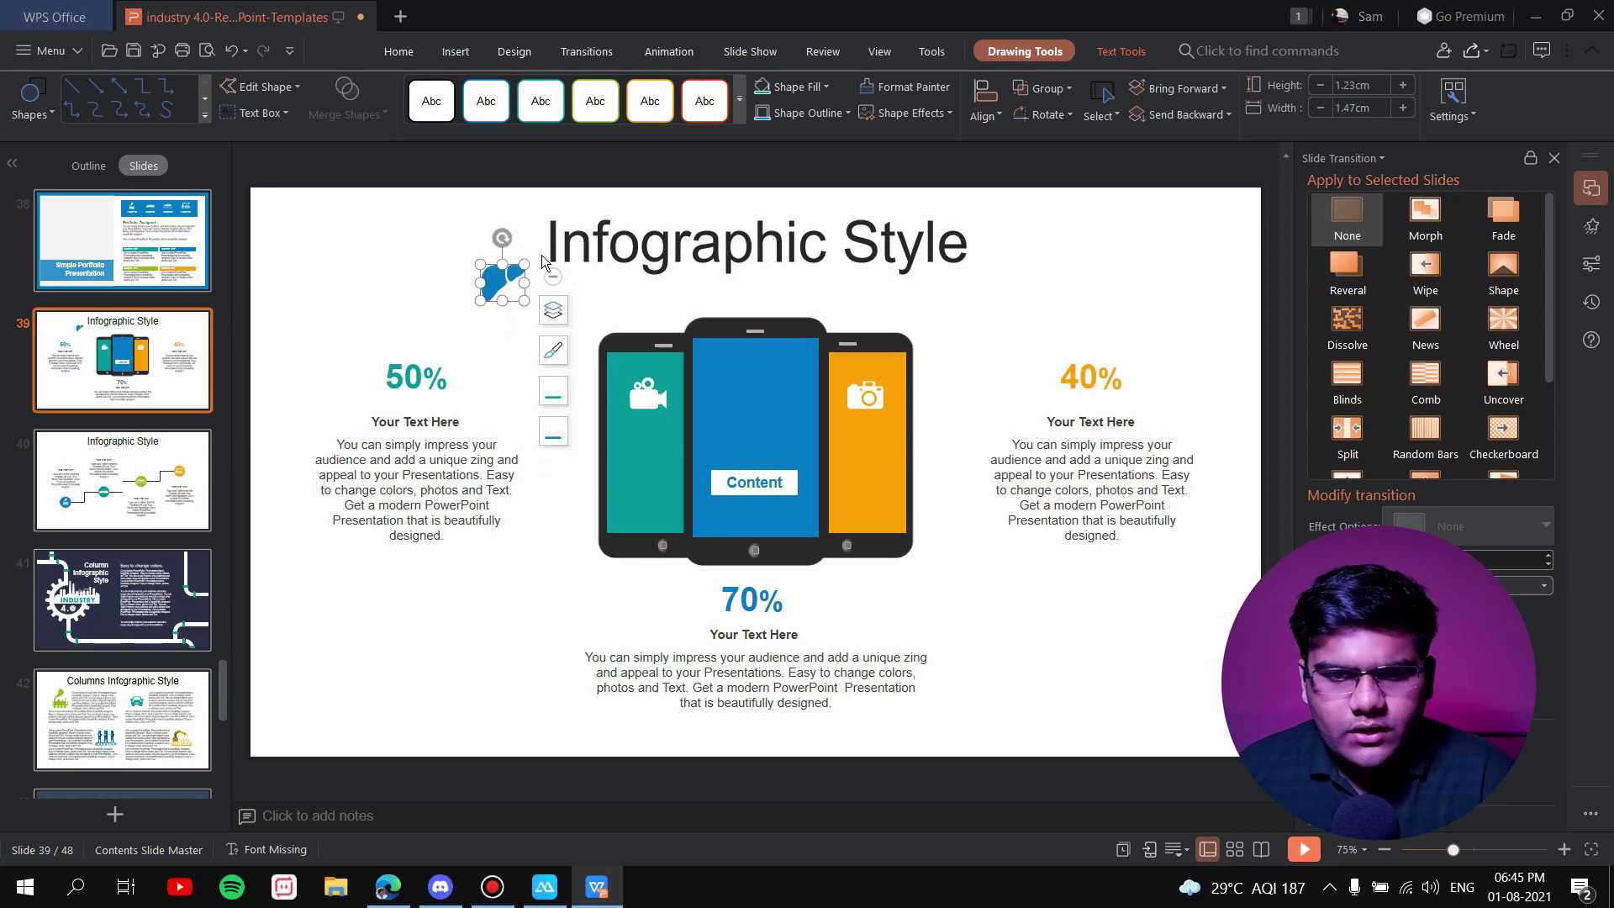
{"action": "left_click", "coordinate": [831, 96]}
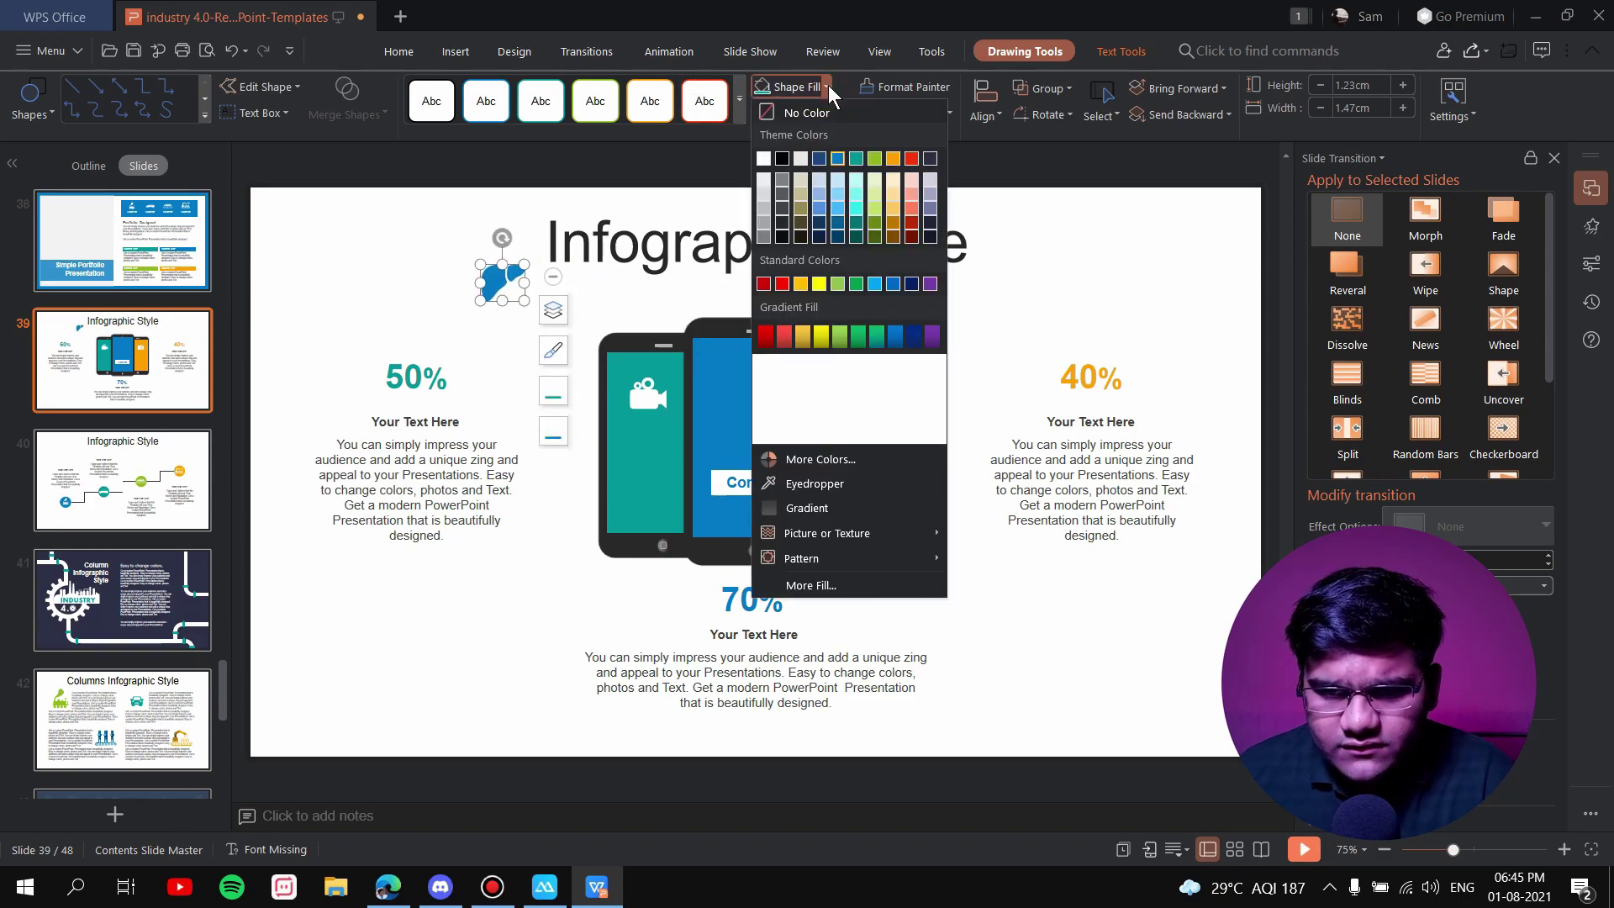
{"action": "left_click", "coordinate": [764, 156]}
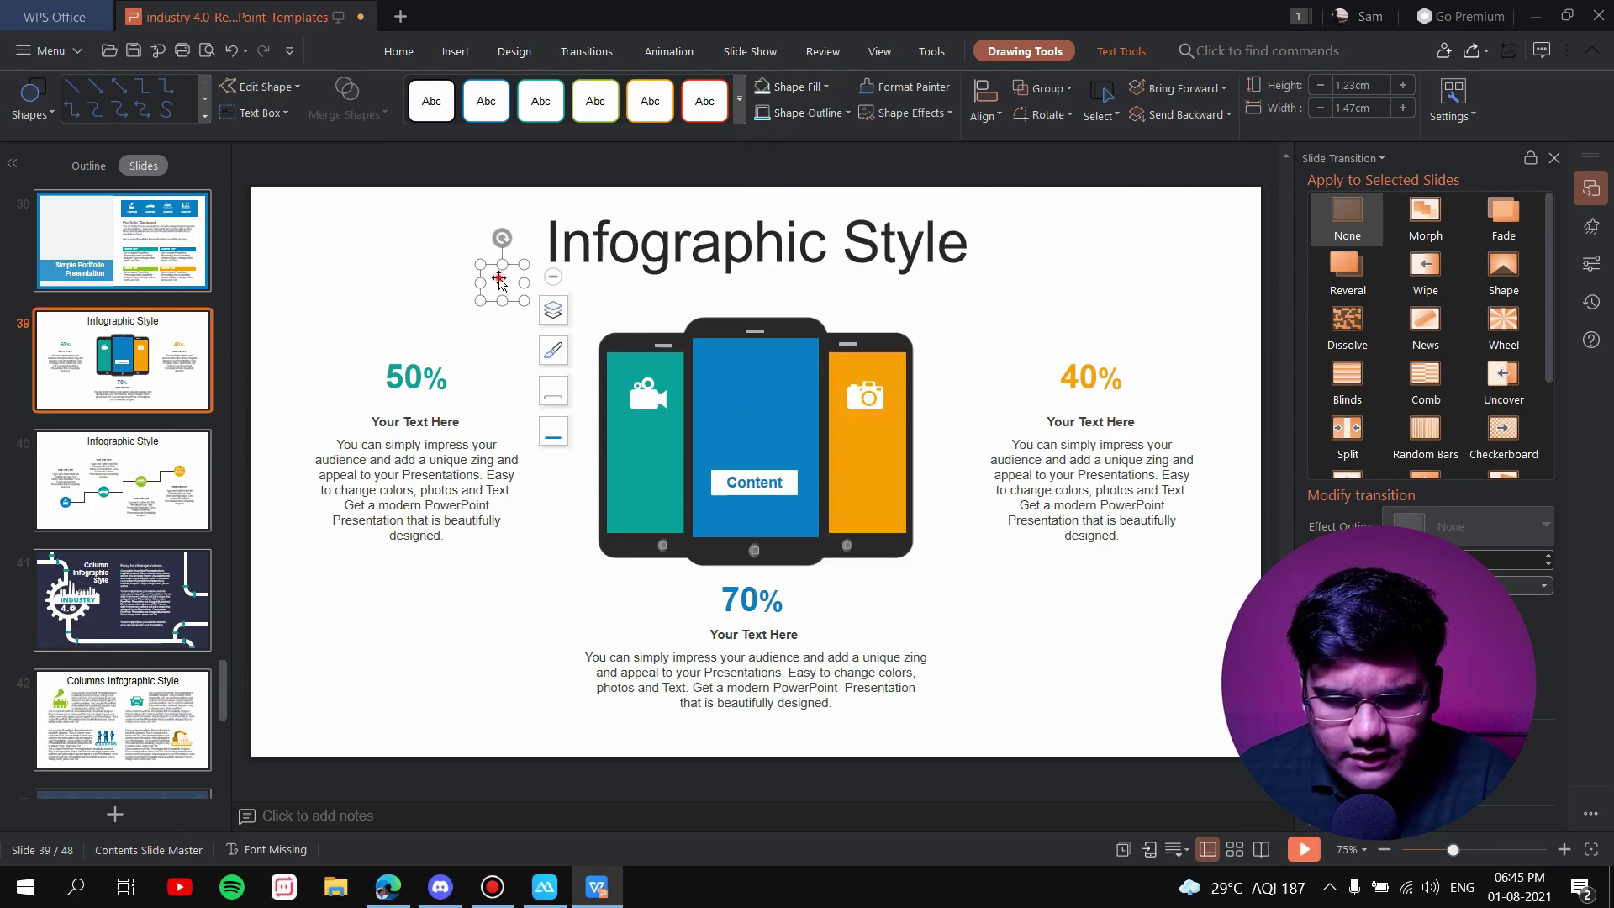
{"action": "left_click_drag", "start_coordinate": [501, 280], "coordinate": [750, 392]}
{"action": "left_click", "coordinate": [1087, 719]}
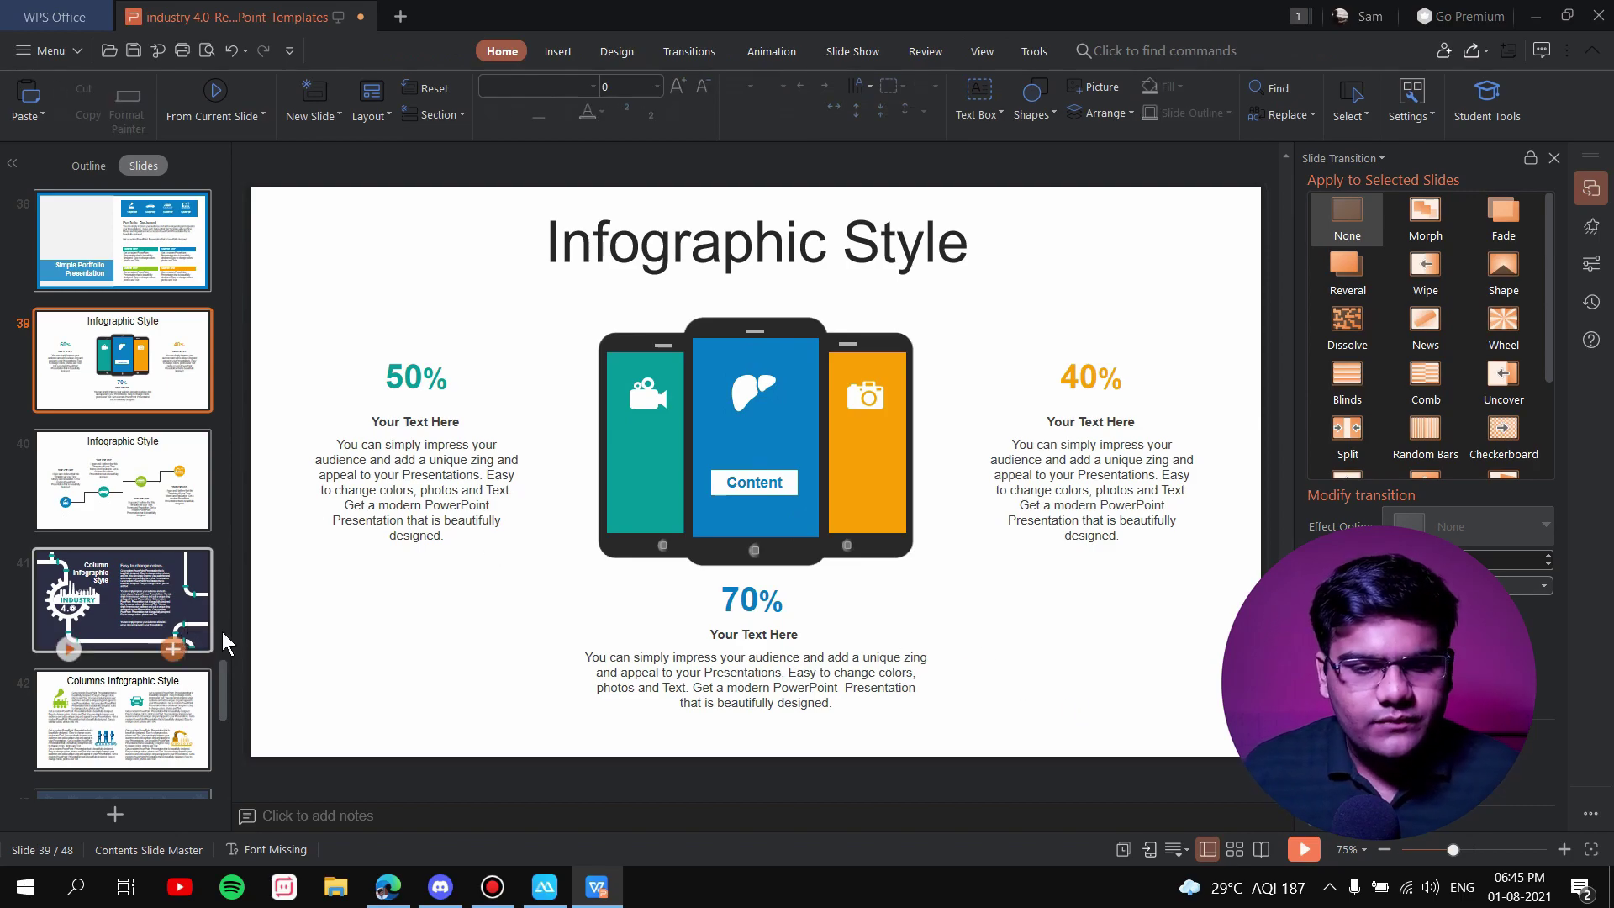
Return to slide 47, 'Fully Editable Icon Sets: B', and select the liver icon.
{"action": "left_click_drag", "start_coordinate": [229, 687], "coordinate": [223, 764]}
{"action": "left_click", "coordinate": [123, 618]}
{"action": "left_click", "coordinate": [724, 332]}
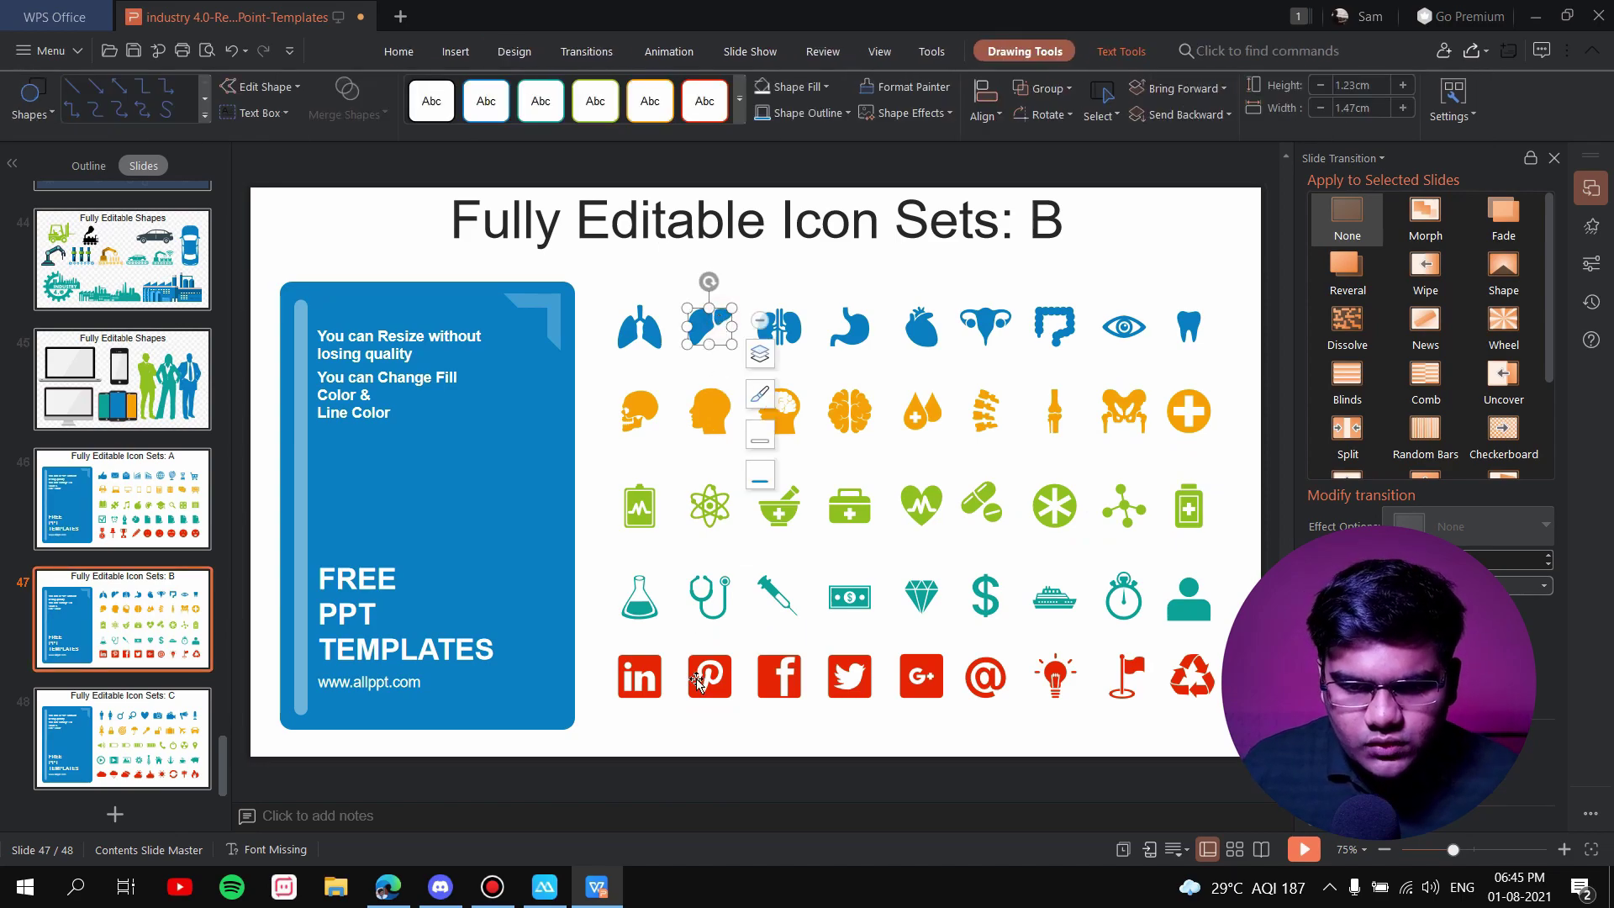
Try enlarging and moving the Pinterest icon, then undo it back to original size.
{"action": "left_click", "coordinate": [729, 658]}
{"action": "left_click_drag", "start_coordinate": [730, 657], "coordinate": [1018, 393]}
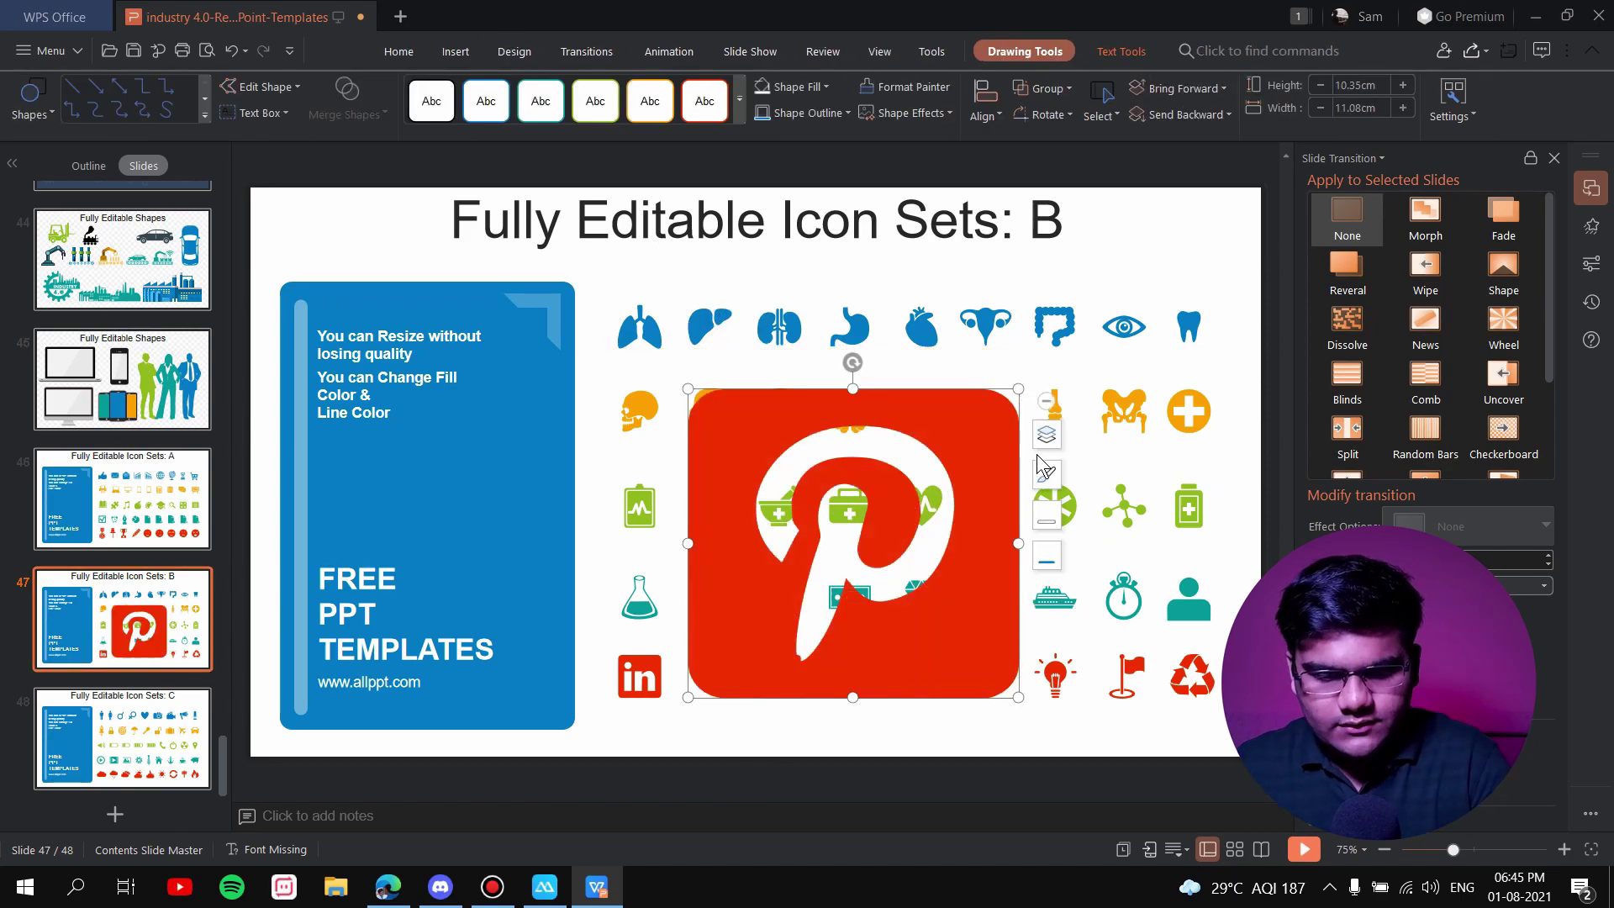
{"action": "key", "text": "ctrl+z"}
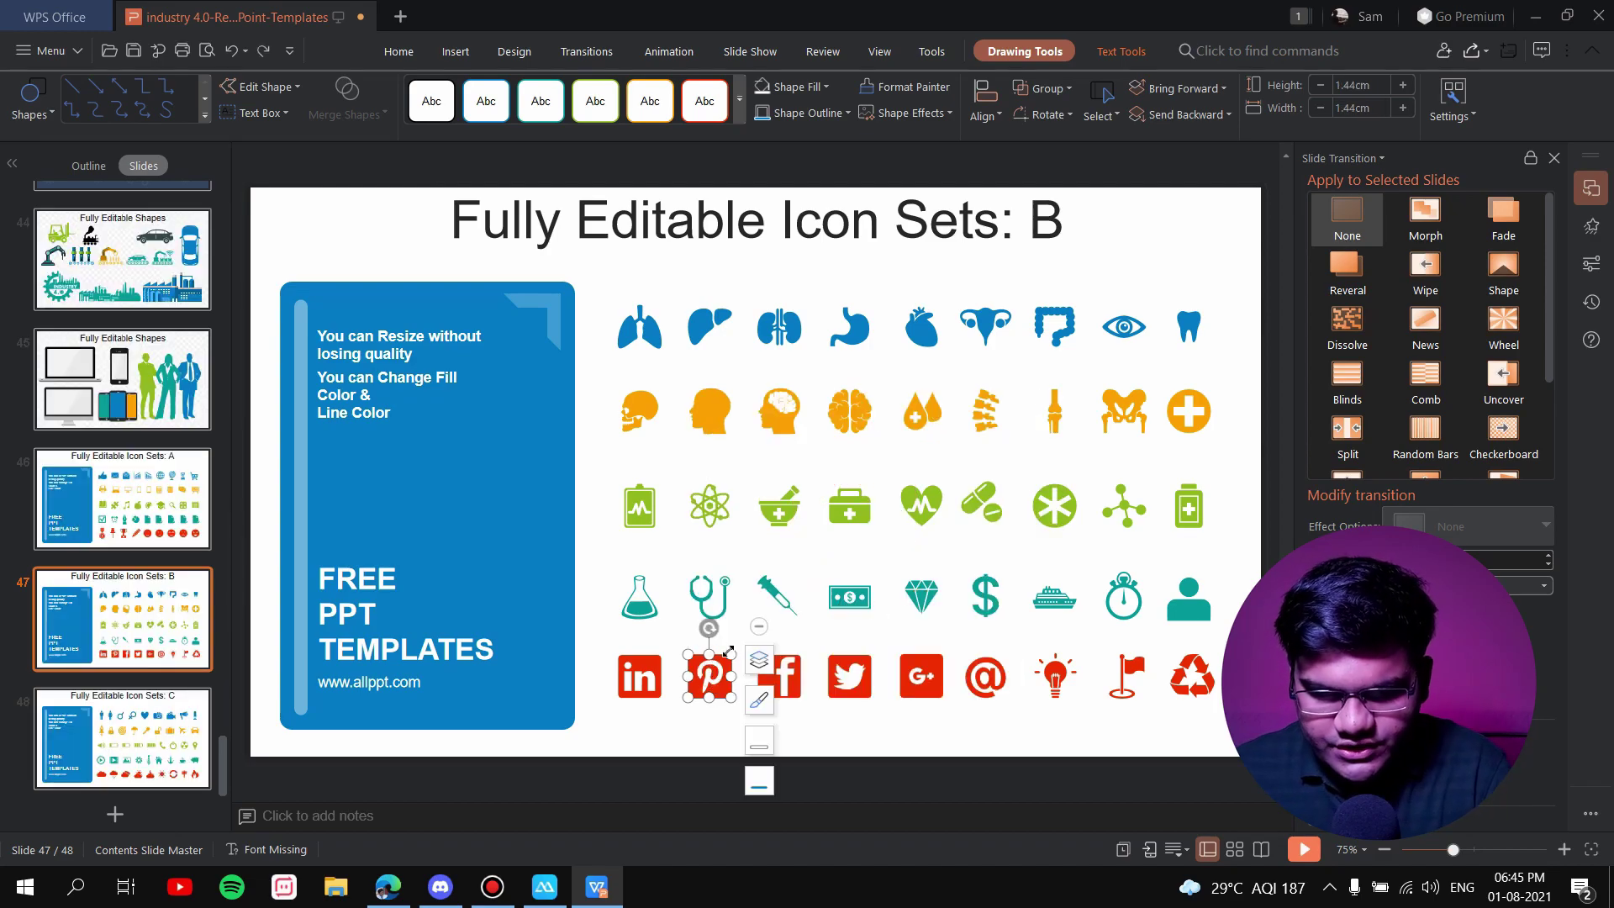
{"action": "left_click_drag", "start_coordinate": [729, 650], "coordinate": [1101, 286]}
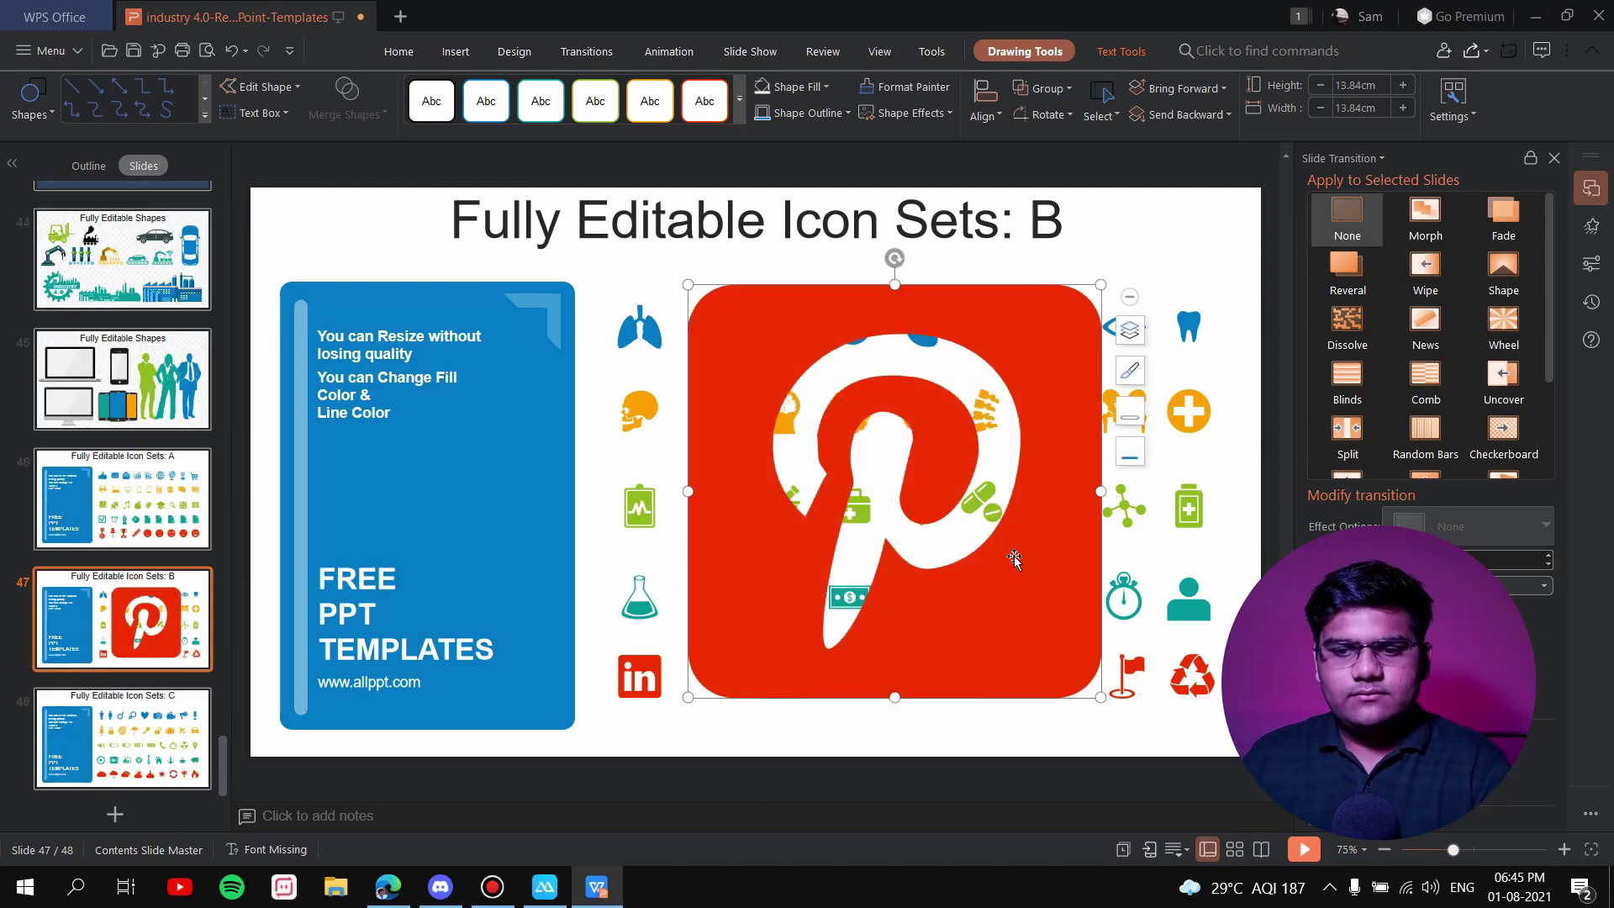
{"action": "mouse_move", "coordinate": [1014, 558]}
{"action": "left_mouse_down"}
{"action": "mouse_move", "coordinate": [610, 544]}
{"action": "mouse_move", "coordinate": [939, 586]}
{"action": "left_mouse_up"}
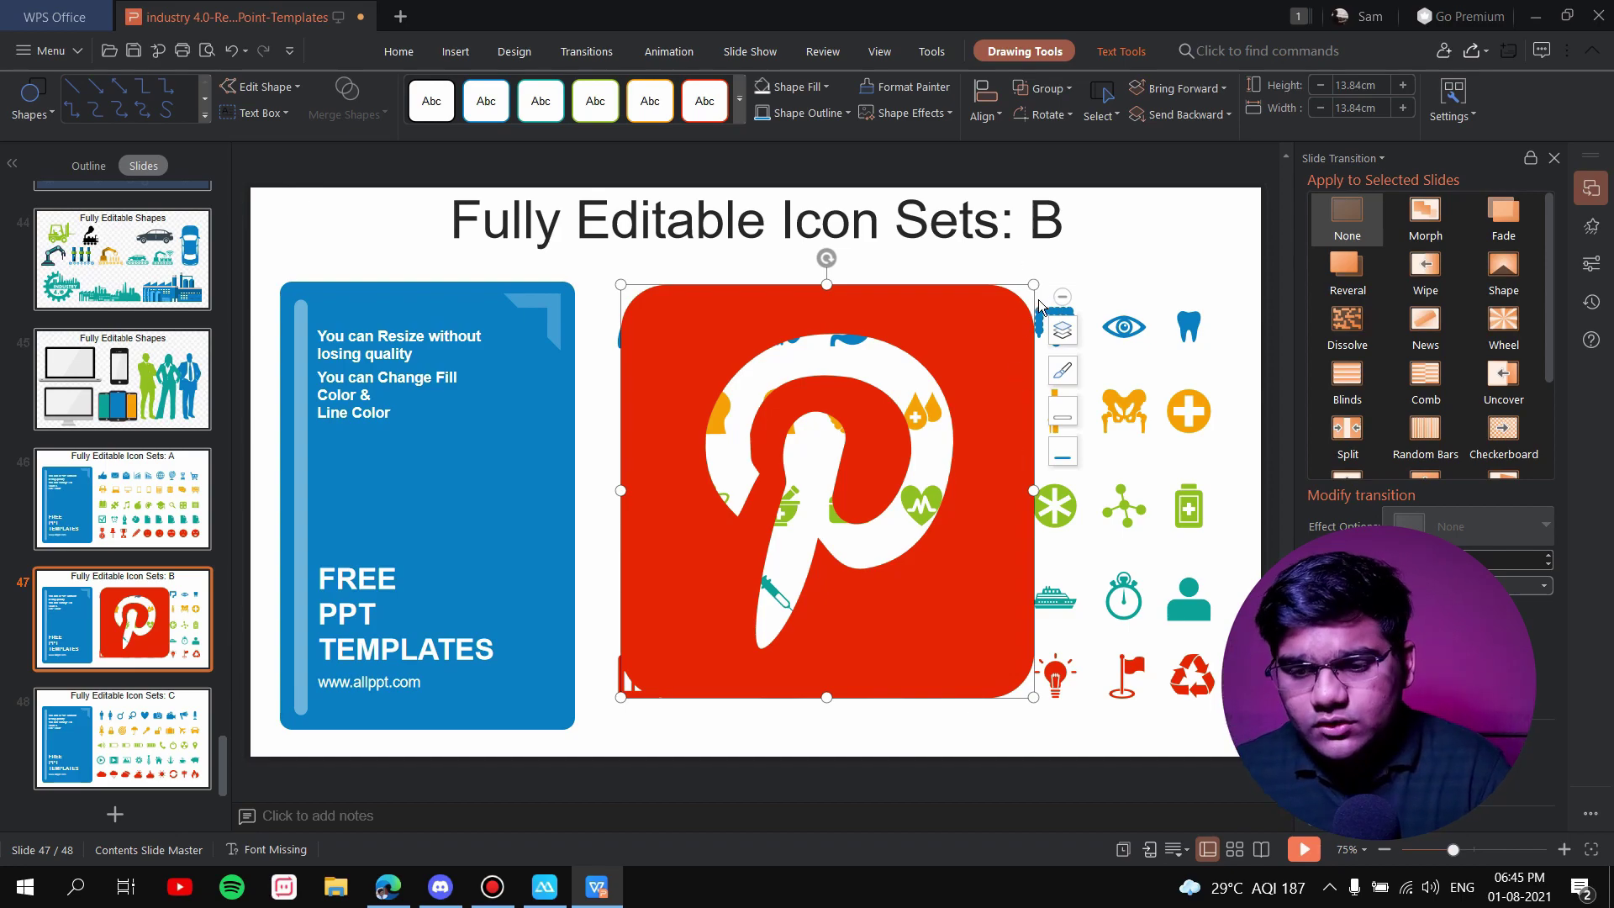
{"action": "key", "text": "ctrl+z"}
{"action": "key", "text": "ctrl+z"}
{"action": "key", "text": "ctrl+z"}
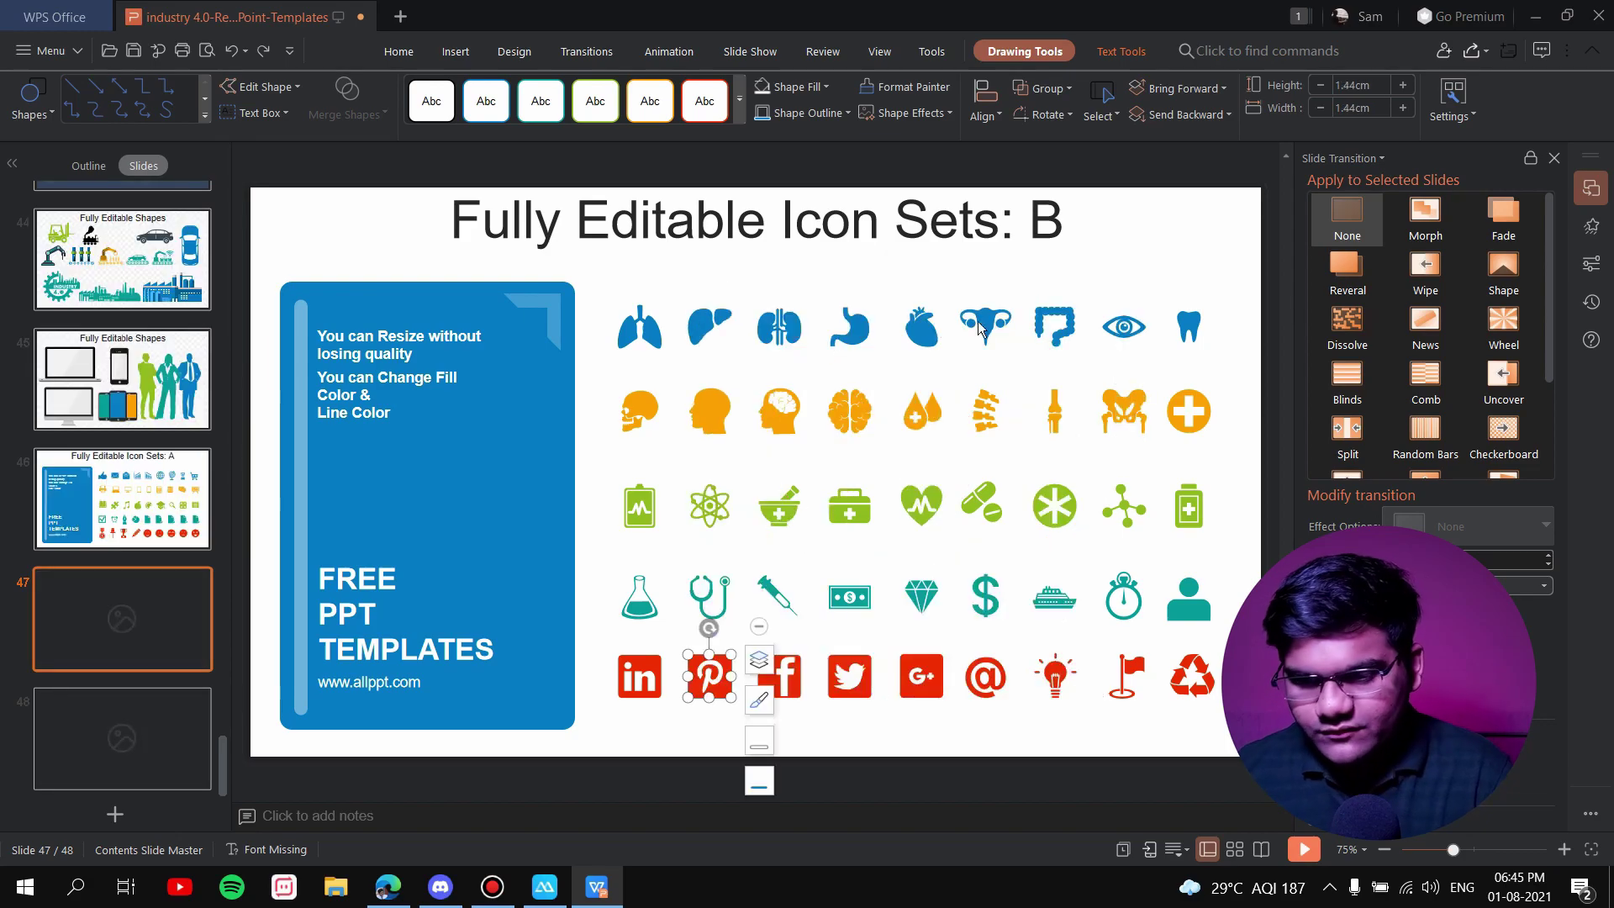
{"action": "left_click", "coordinate": [250, 808]}
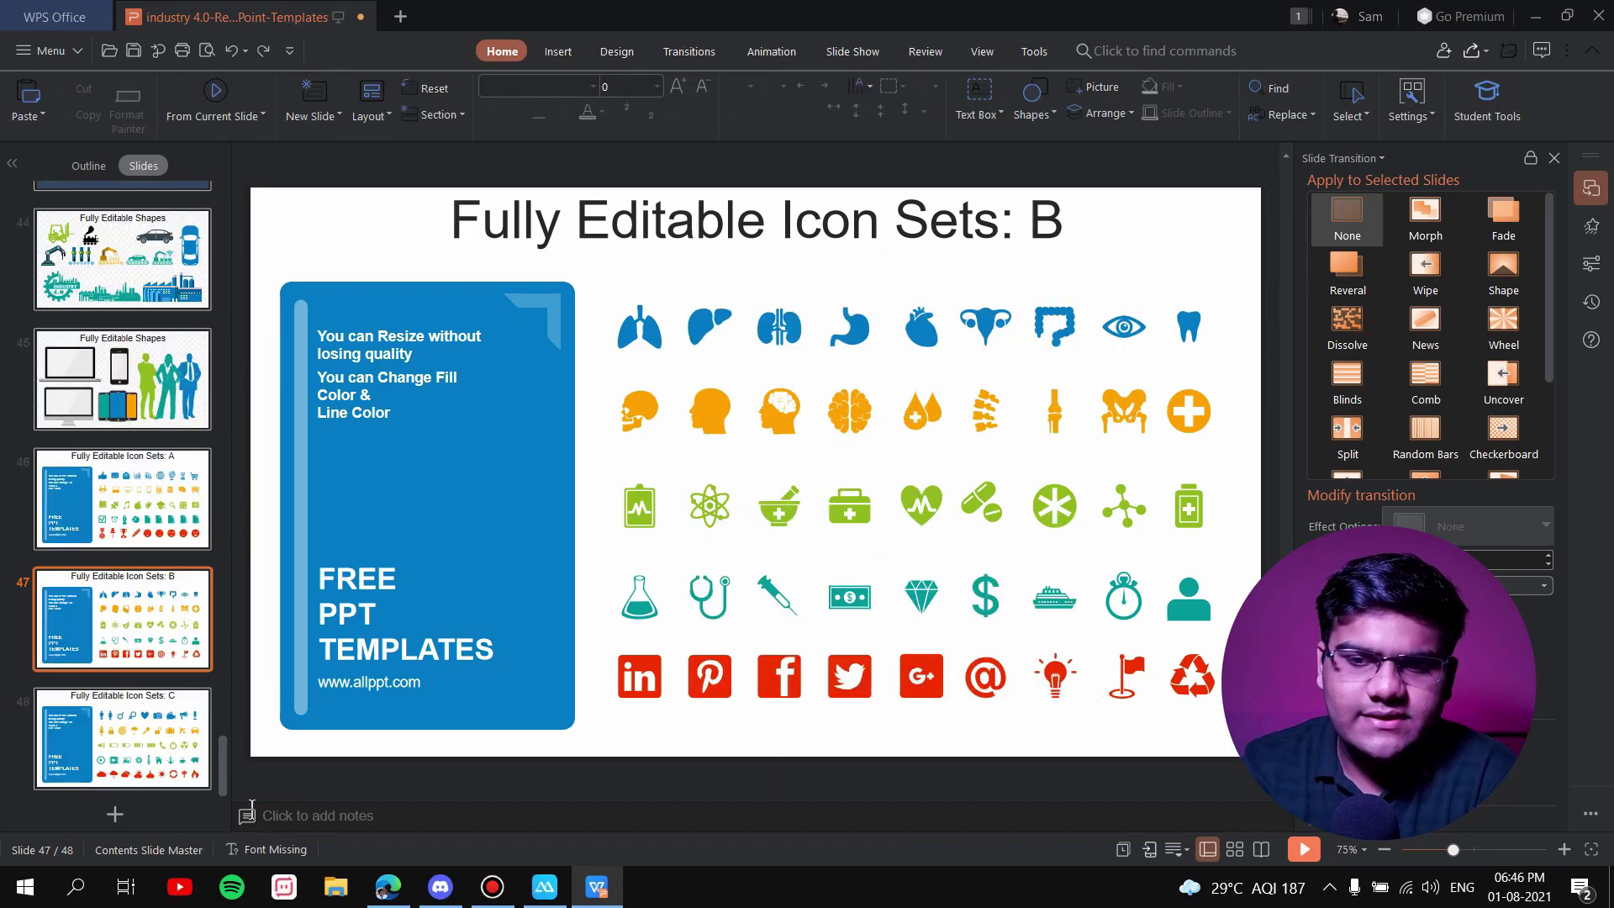